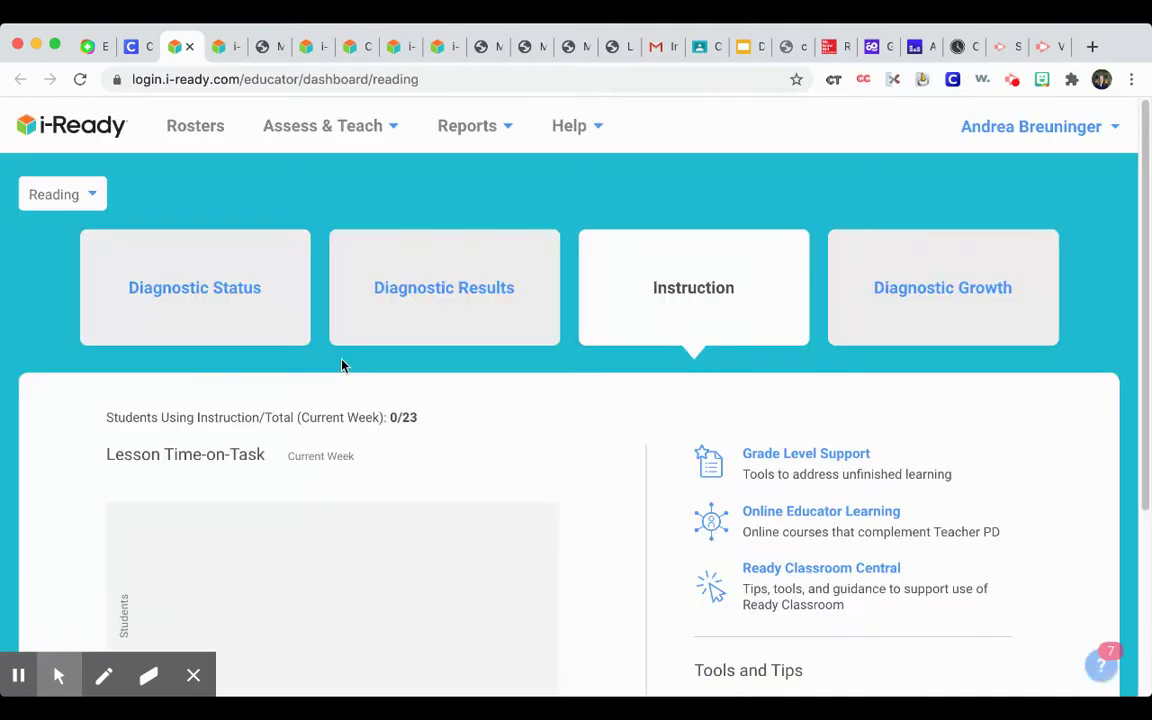
Open the Math Teacher Toolbox and look over the Grade 5 classroom resources for Unit 1
{"action": "left_click", "coordinate": [342, 127]}
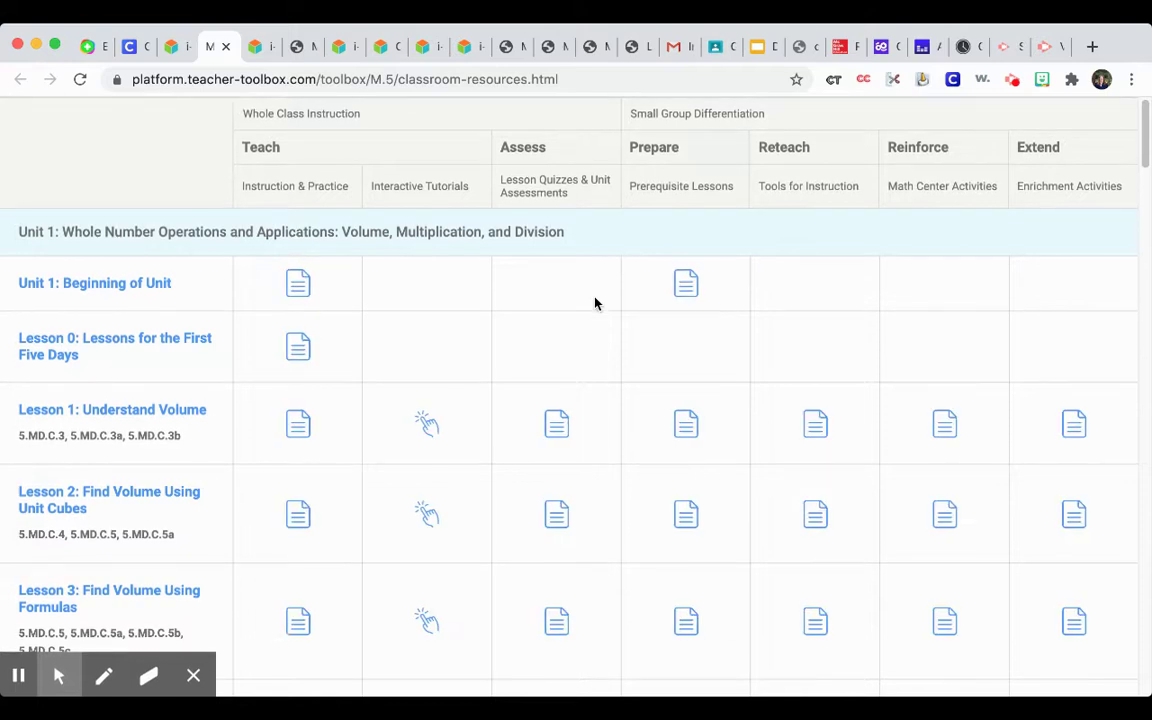
{"action": "scroll", "coordinate": [595, 303], "scroll_direction": "down", "scroll_amount": 4}
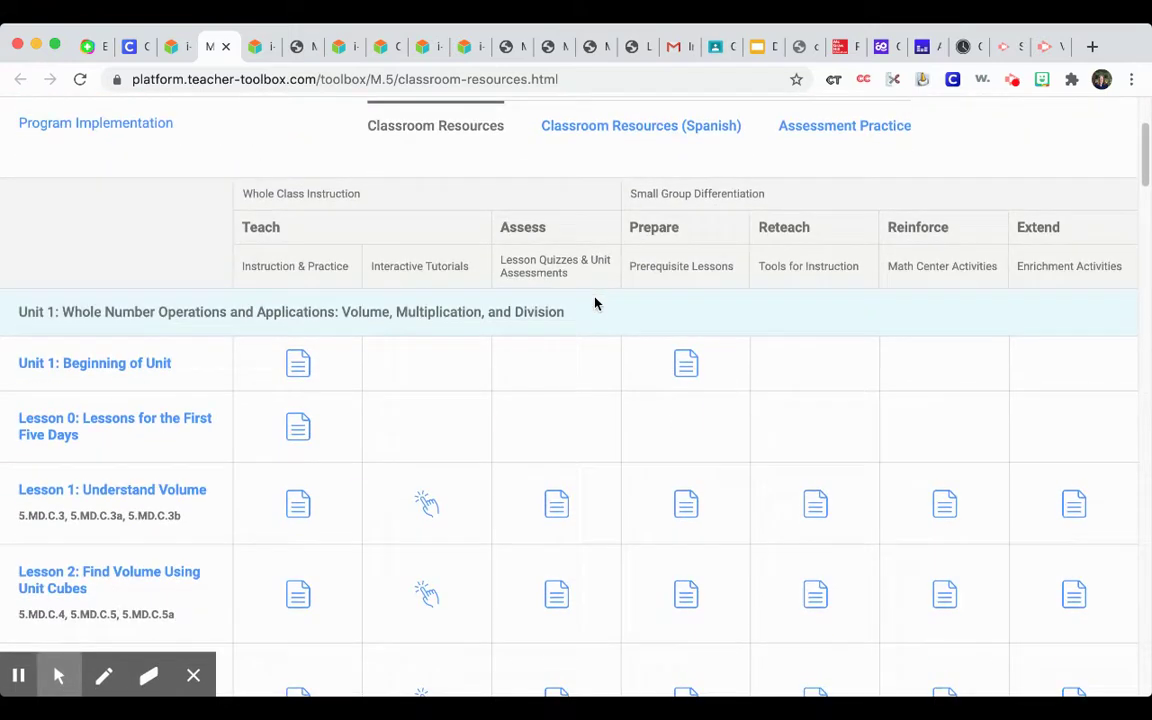
{"action": "scroll", "coordinate": [200, 455], "scroll_direction": "down", "scroll_amount": 1}
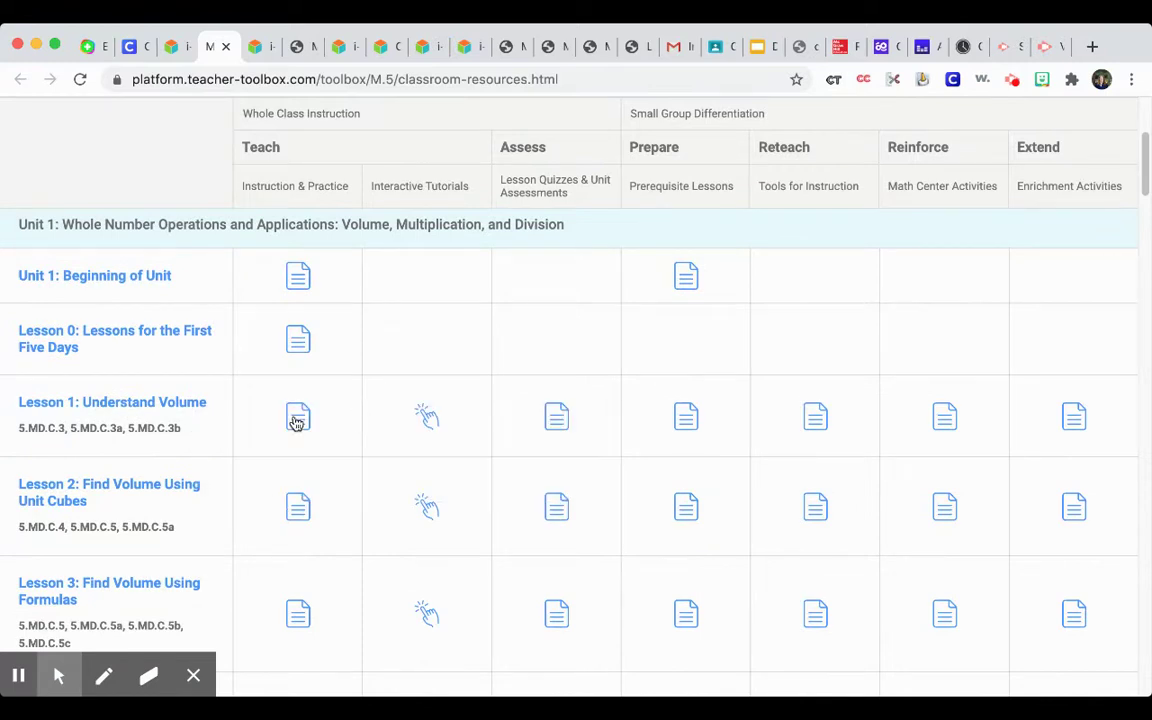
{"action": "scroll", "coordinate": [491, 412], "scroll_direction": "up", "scroll_amount": 2}
{"action": "scroll", "coordinate": [490, 410], "scroll_direction": "up", "scroll_amount": 1}
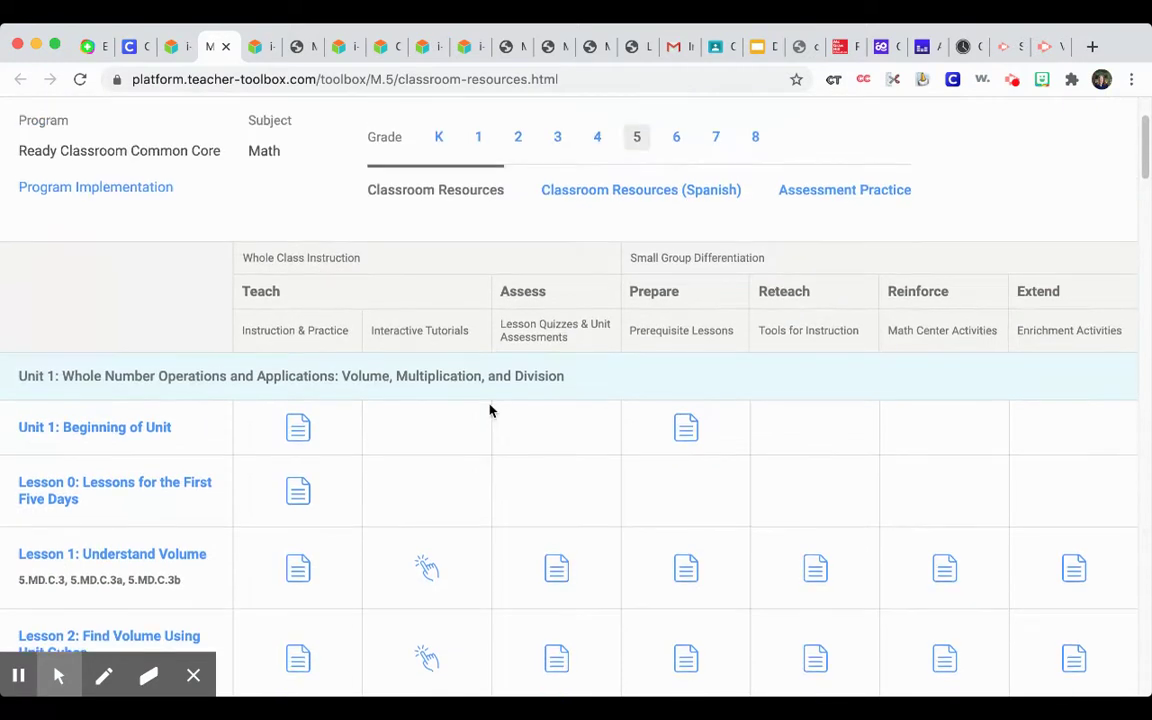
{"action": "scroll", "coordinate": [490, 410], "scroll_direction": "up", "scroll_amount": 3}
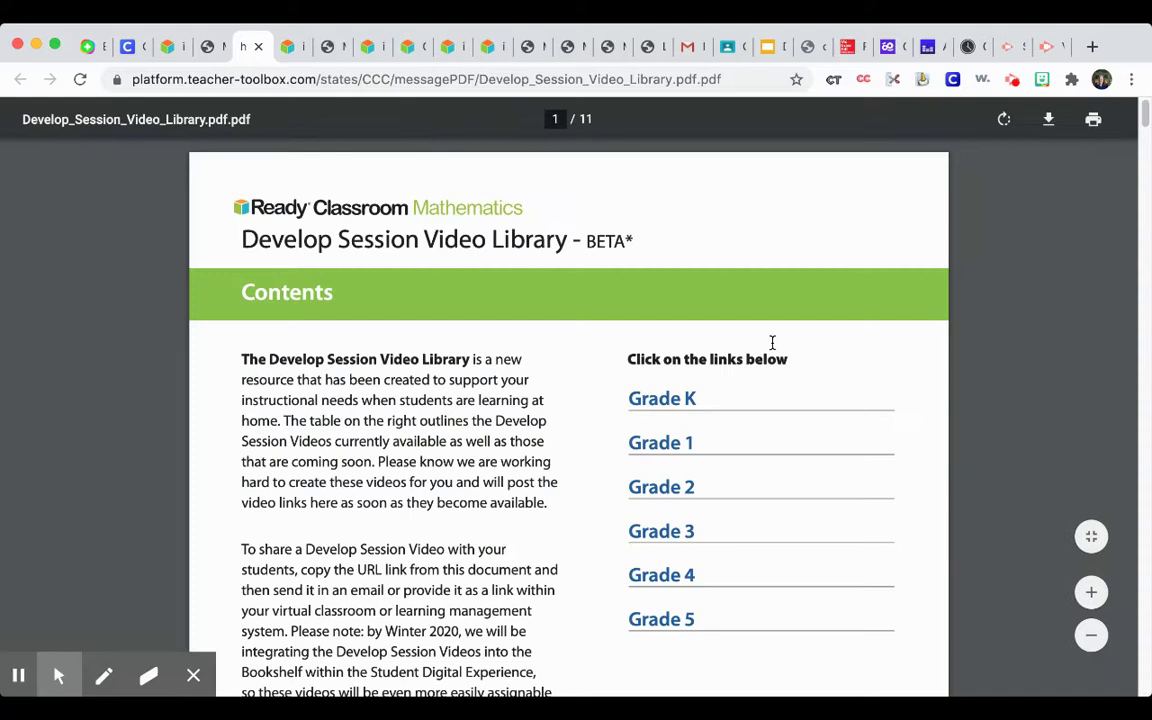
Read the contents page of the Develop Session Video Library PDF and go to its Grade 5 section
{"action": "scroll", "coordinate": [763, 449], "scroll_direction": "down", "scroll_amount": 2}
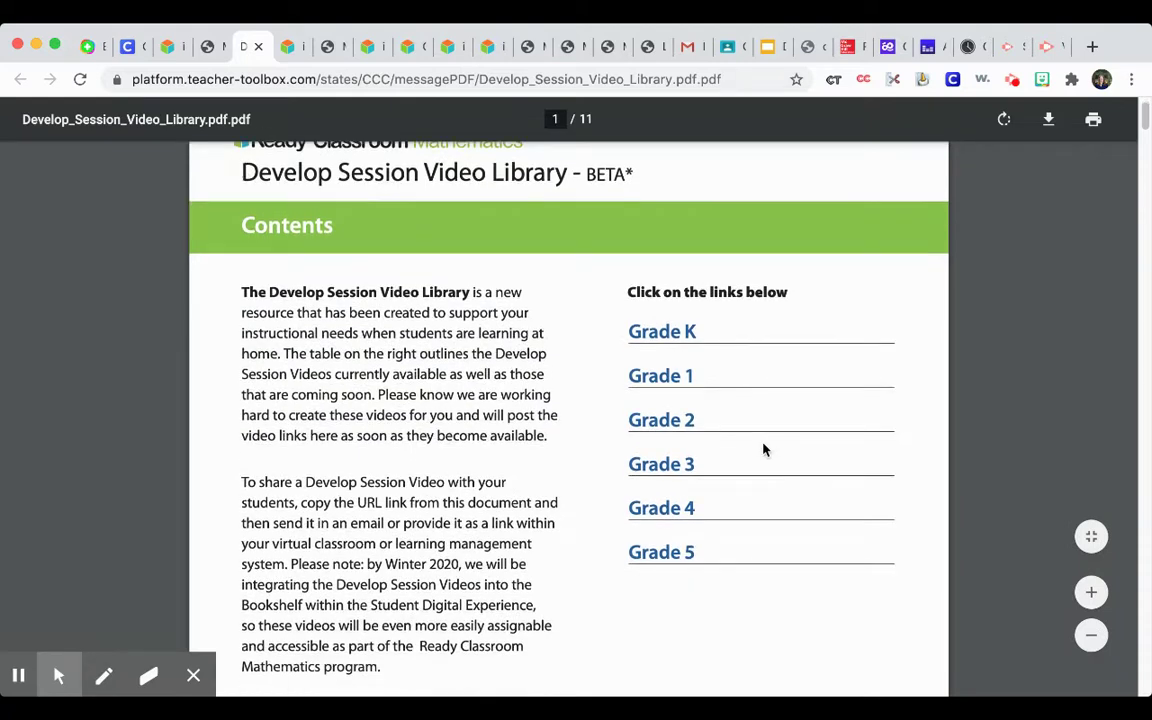
{"action": "scroll", "coordinate": [763, 449], "scroll_direction": "up", "scroll_amount": 2}
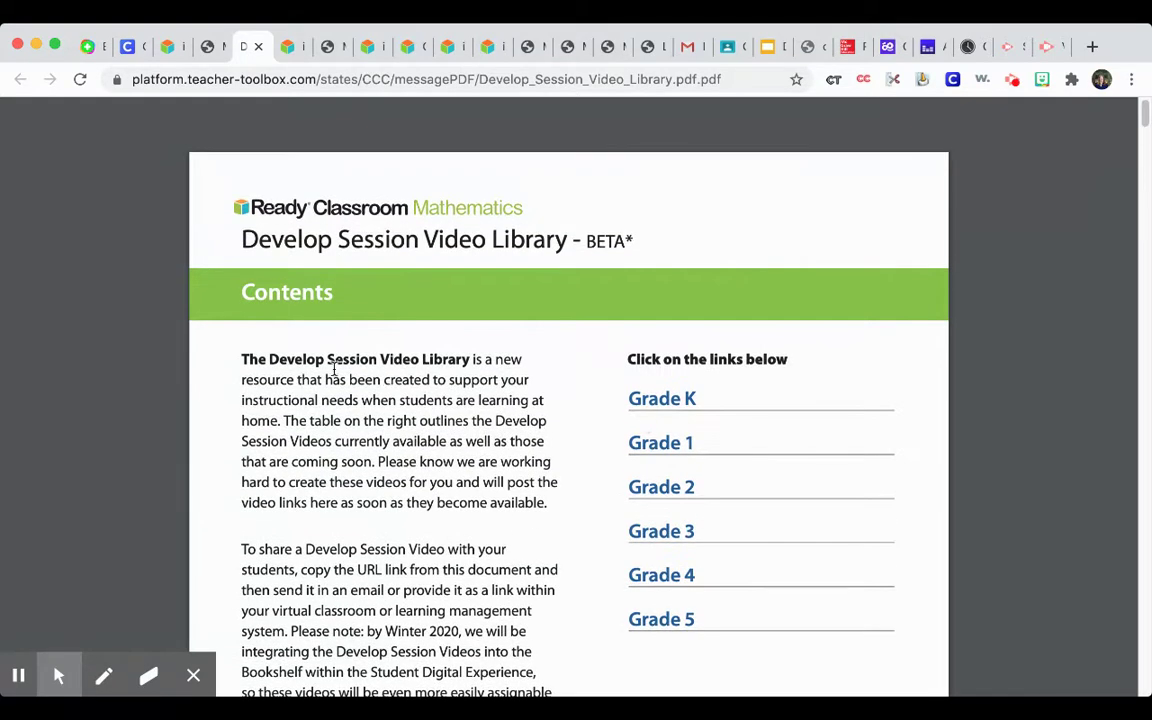
{"action": "scroll", "coordinate": [419, 389], "scroll_direction": "down", "scroll_amount": 2}
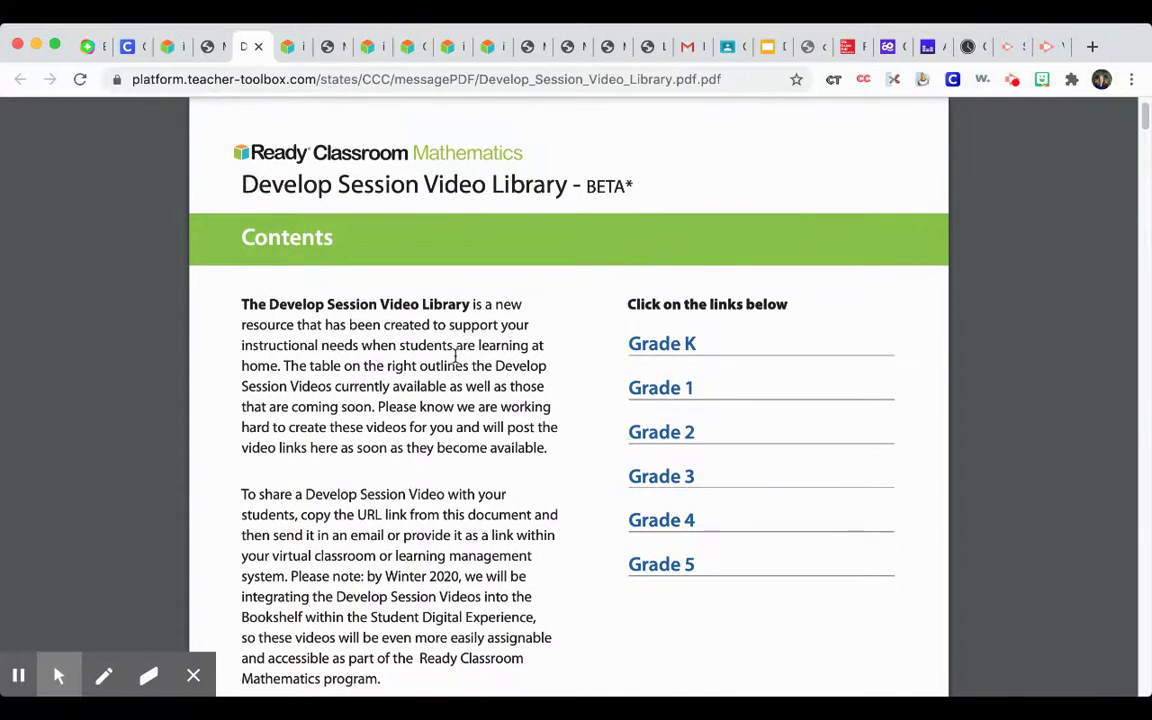
{"action": "scroll", "coordinate": [476, 368], "scroll_direction": "down", "scroll_amount": 3}
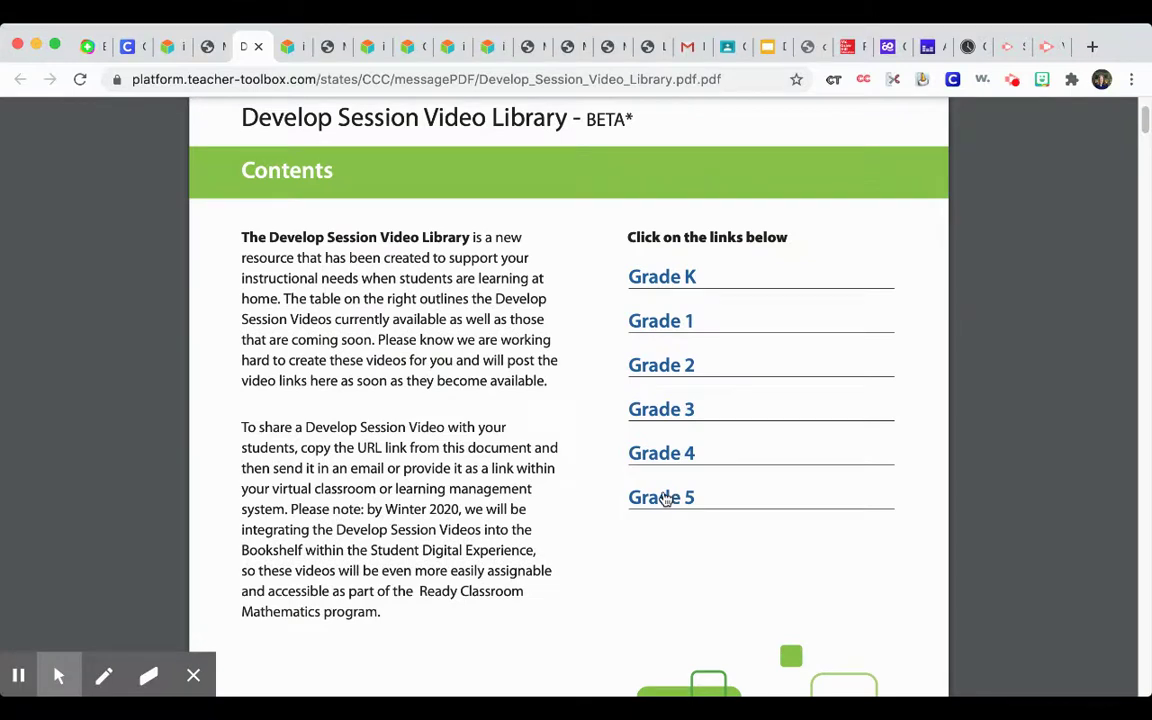
{"action": "left_click", "coordinate": [666, 499]}
Look through the Grade 5 Unit 1 video links and open the Session 2 video for Lesson 1: Understand Volume
{"action": "scroll", "coordinate": [599, 520], "scroll_direction": "down", "scroll_amount": 4}
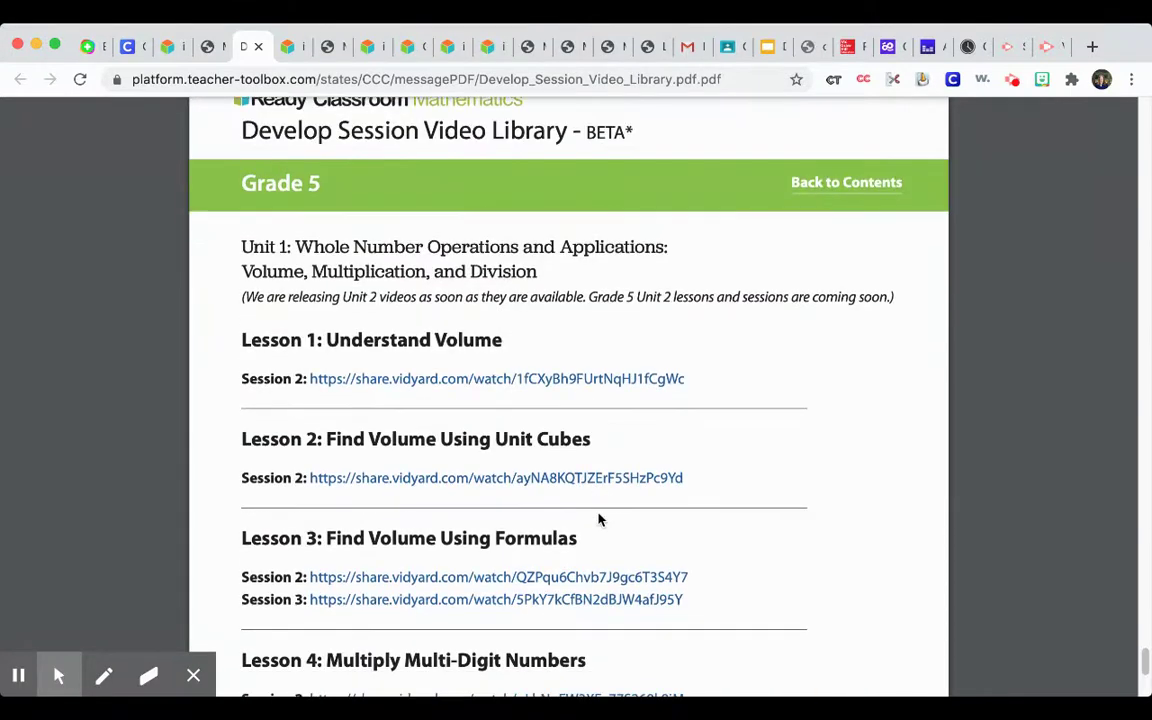
{"action": "scroll", "coordinate": [360, 450], "scroll_direction": "down", "scroll_amount": 3}
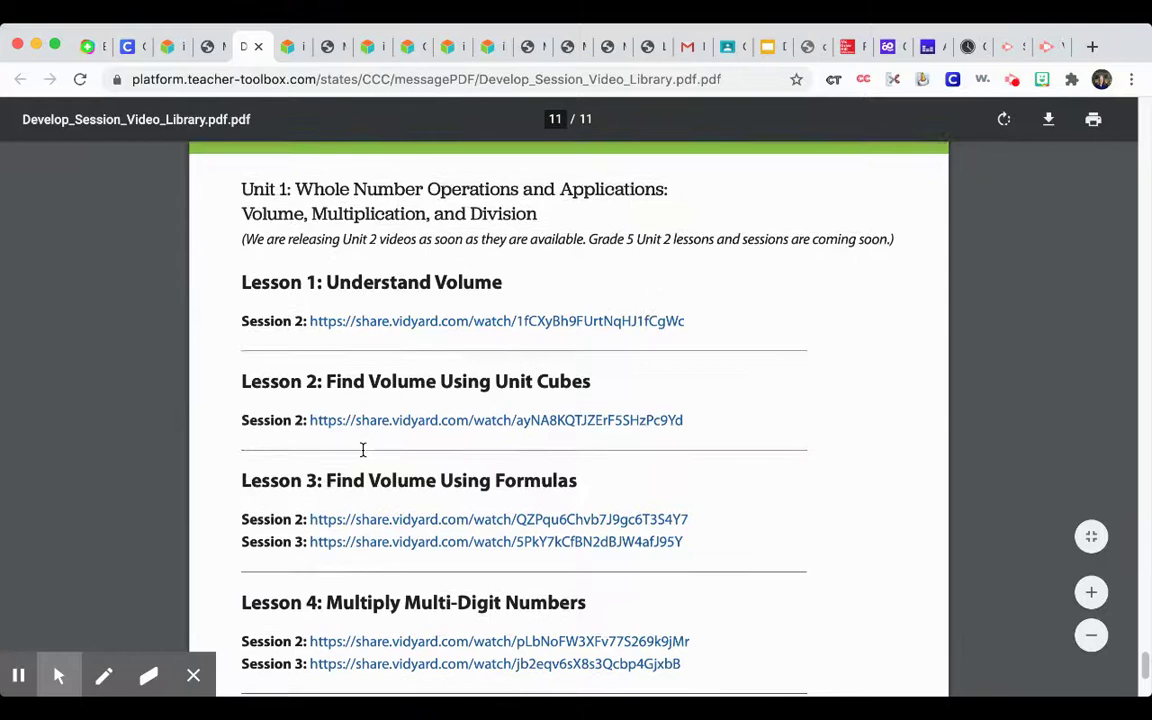
{"action": "scroll", "coordinate": [351, 400], "scroll_direction": "up", "scroll_amount": 2}
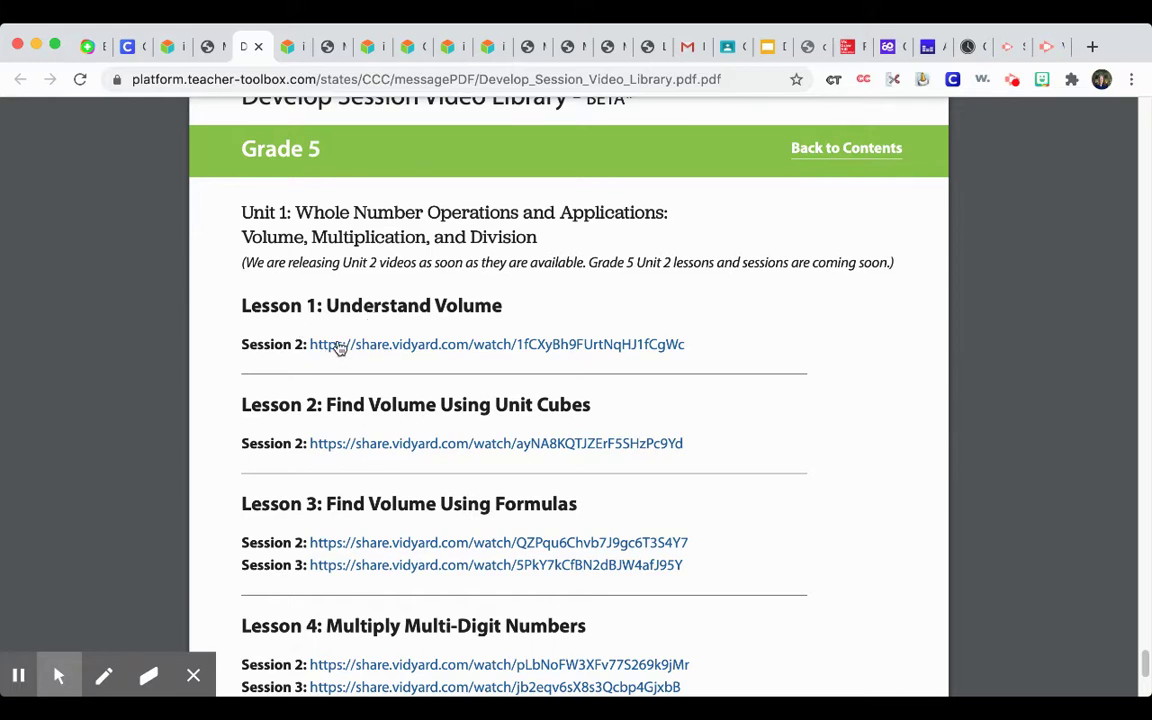
{"action": "scroll", "coordinate": [344, 402], "scroll_direction": "down", "scroll_amount": 5}
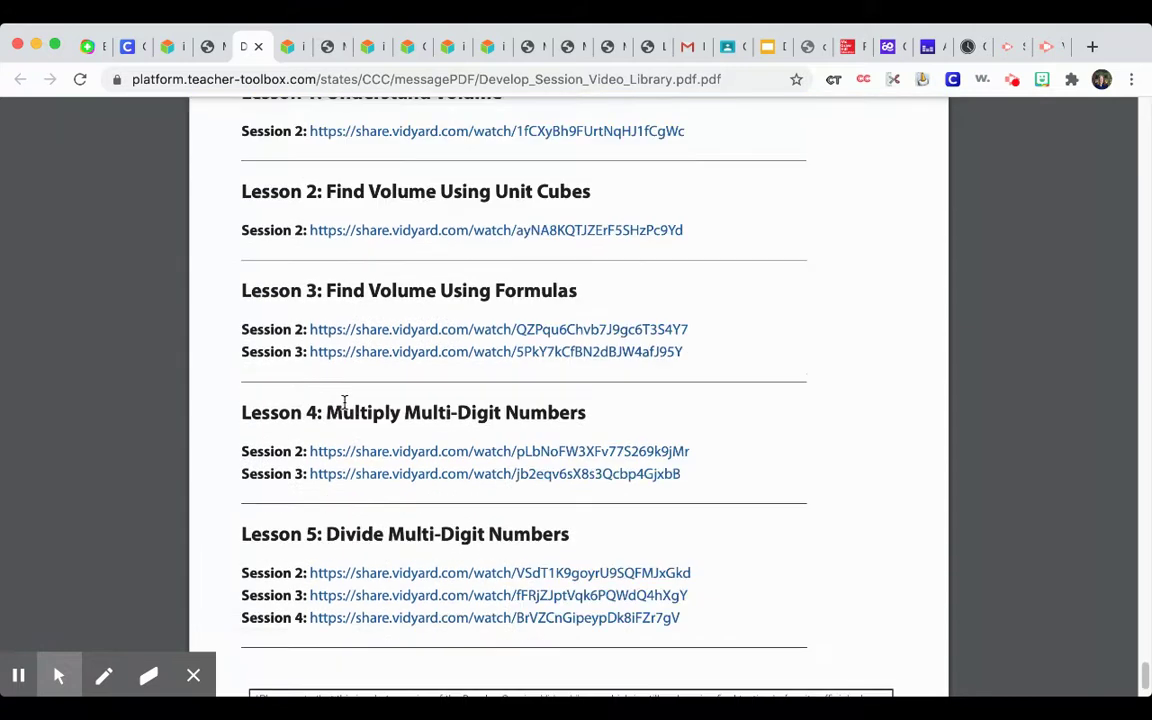
{"action": "scroll", "coordinate": [344, 401], "scroll_direction": "up", "scroll_amount": 4}
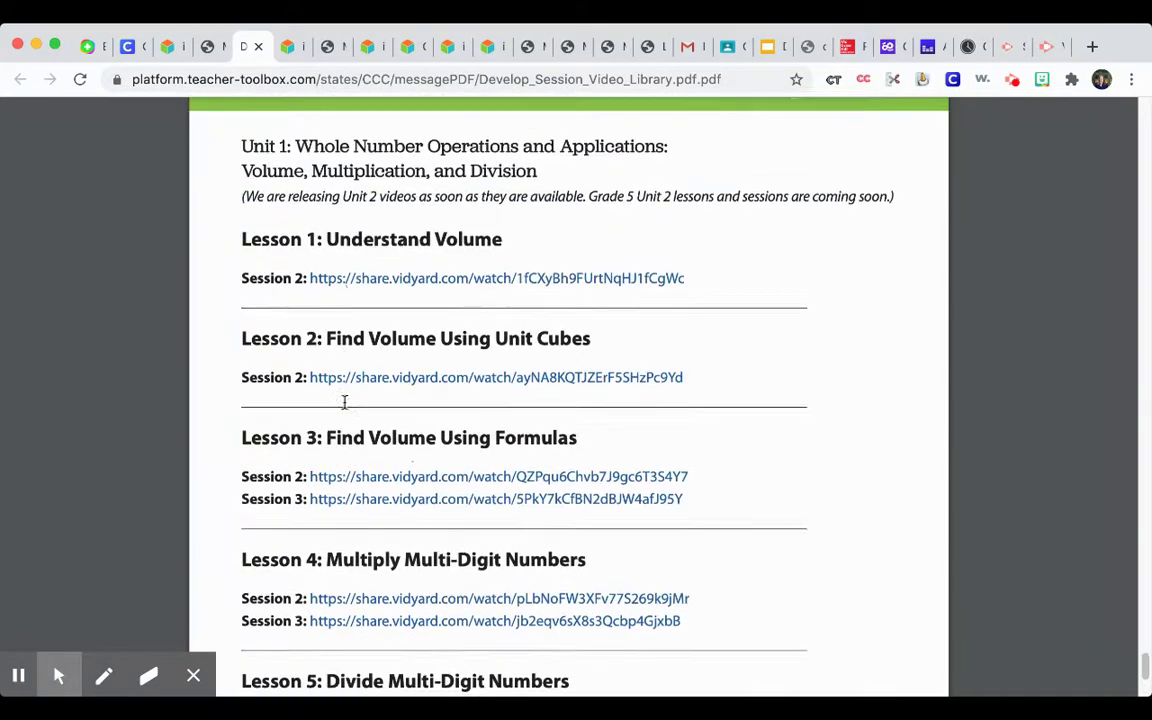
{"action": "left_click", "coordinate": [350, 288]}
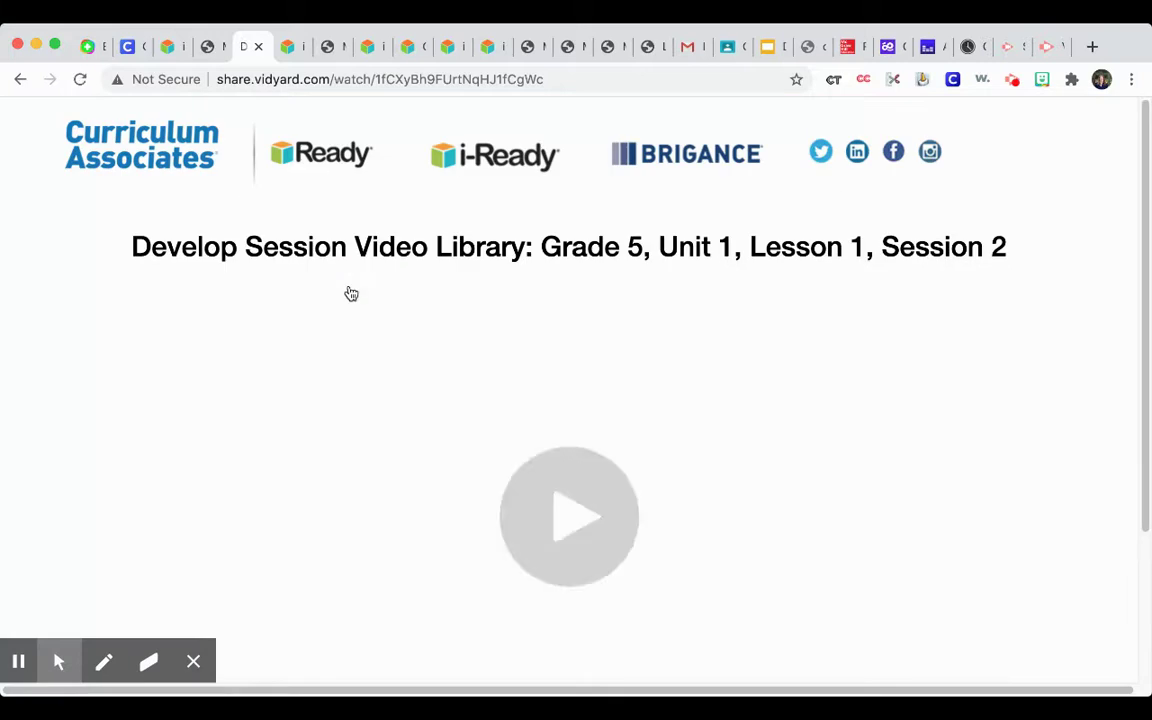
Play the session video, skipping ahead to the task of making a rectangular prism from 12 unit cubes, and pause it there
{"action": "scroll", "coordinate": [408, 377], "scroll_direction": "down", "scroll_amount": 3}
{"action": "scroll", "coordinate": [334, 419], "scroll_direction": "down", "scroll_amount": 1}
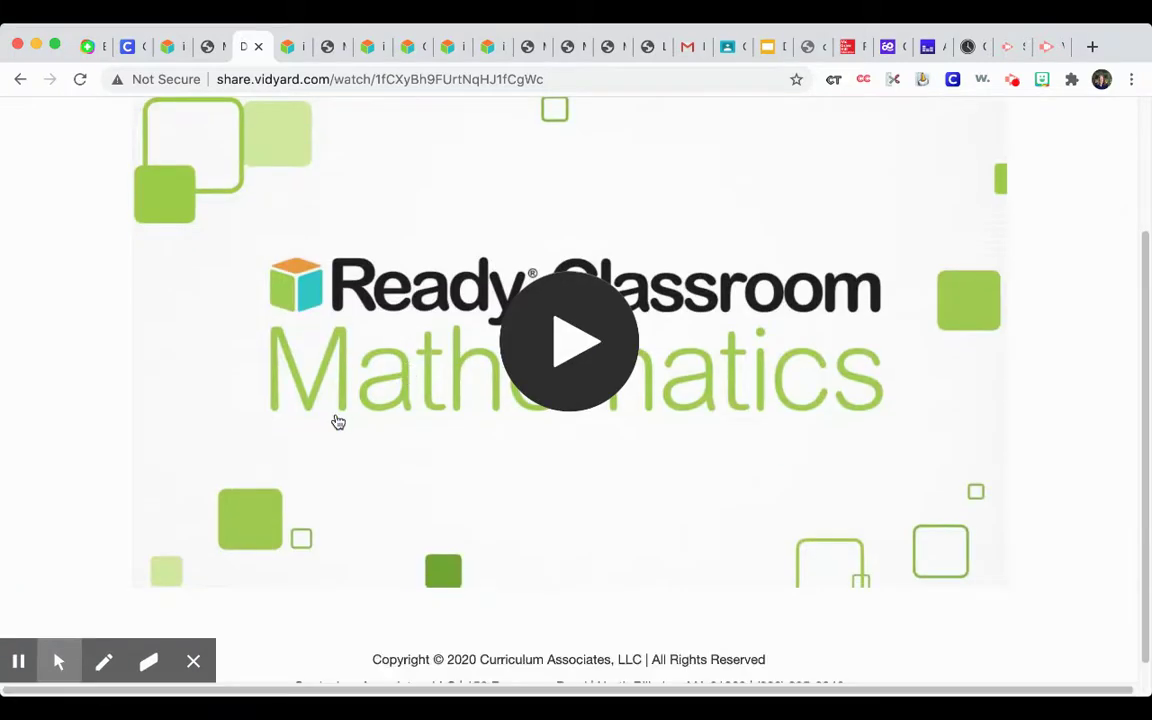
{"action": "left_click", "coordinate": [563, 369]}
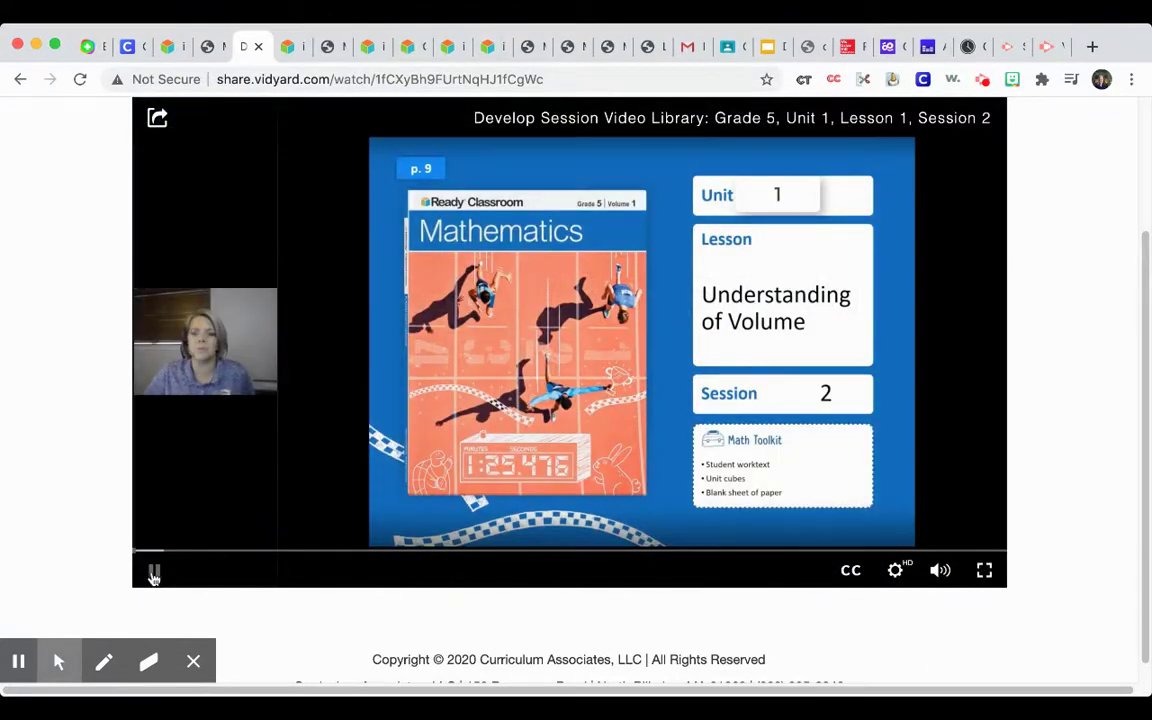
{"action": "left_click", "coordinate": [215, 549]}
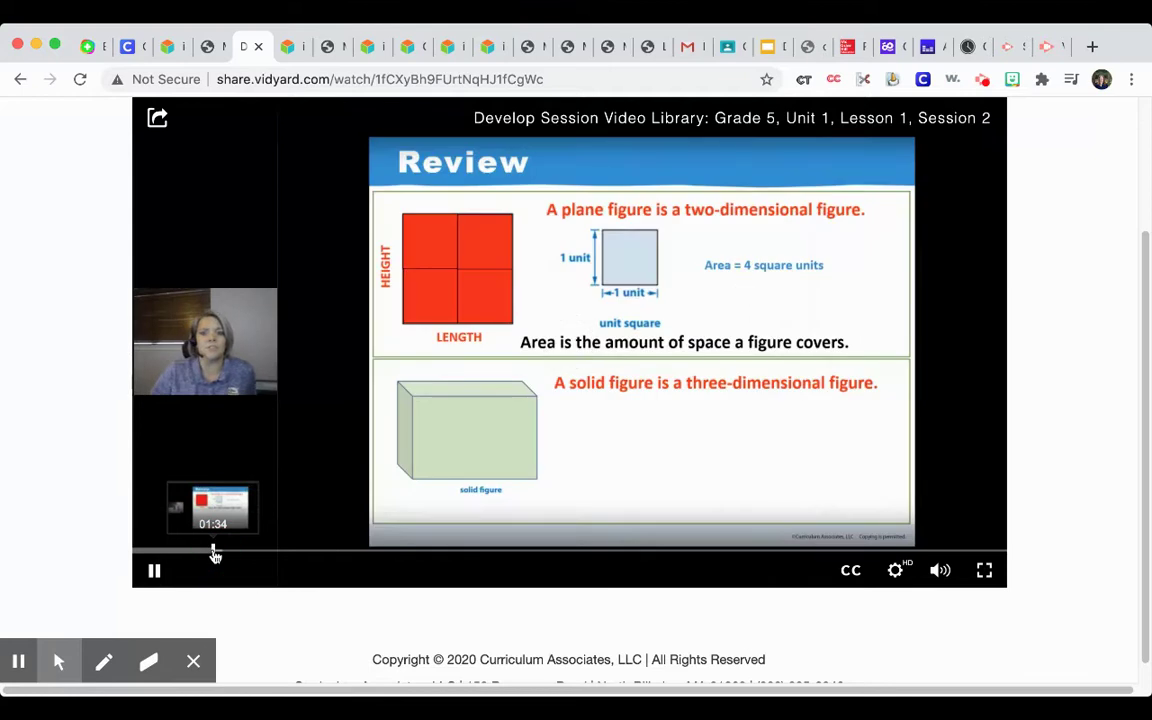
{"action": "left_click", "coordinate": [287, 552]}
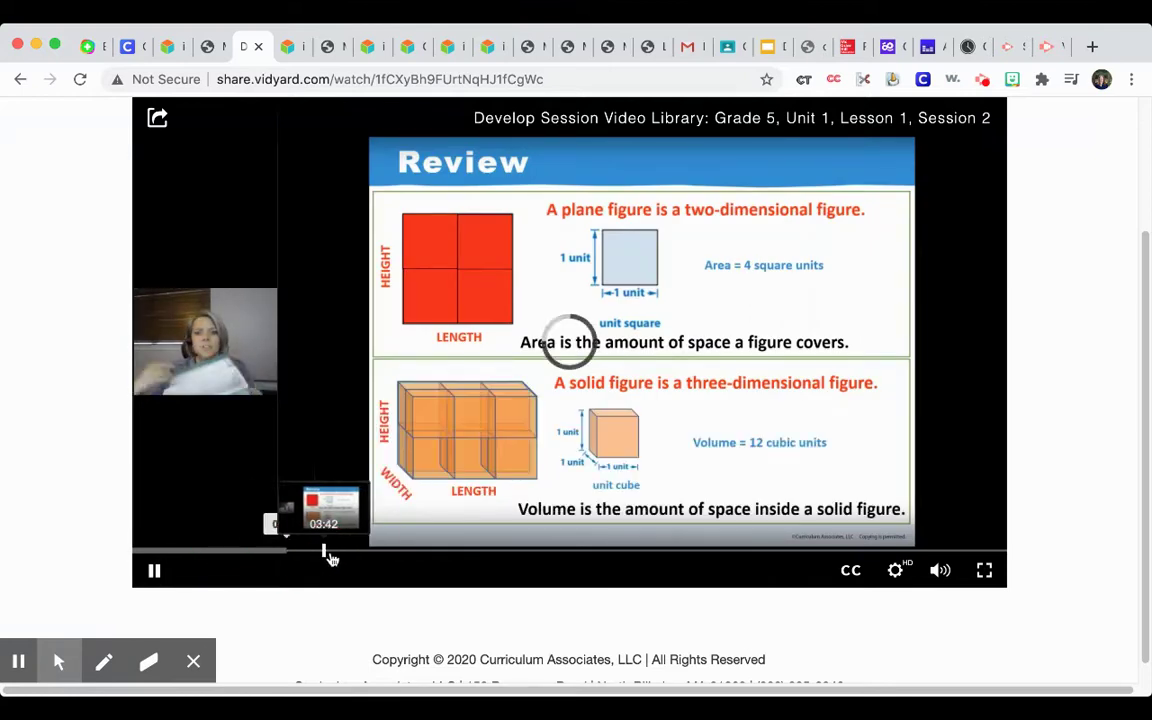
{"action": "left_click", "coordinate": [353, 552]}
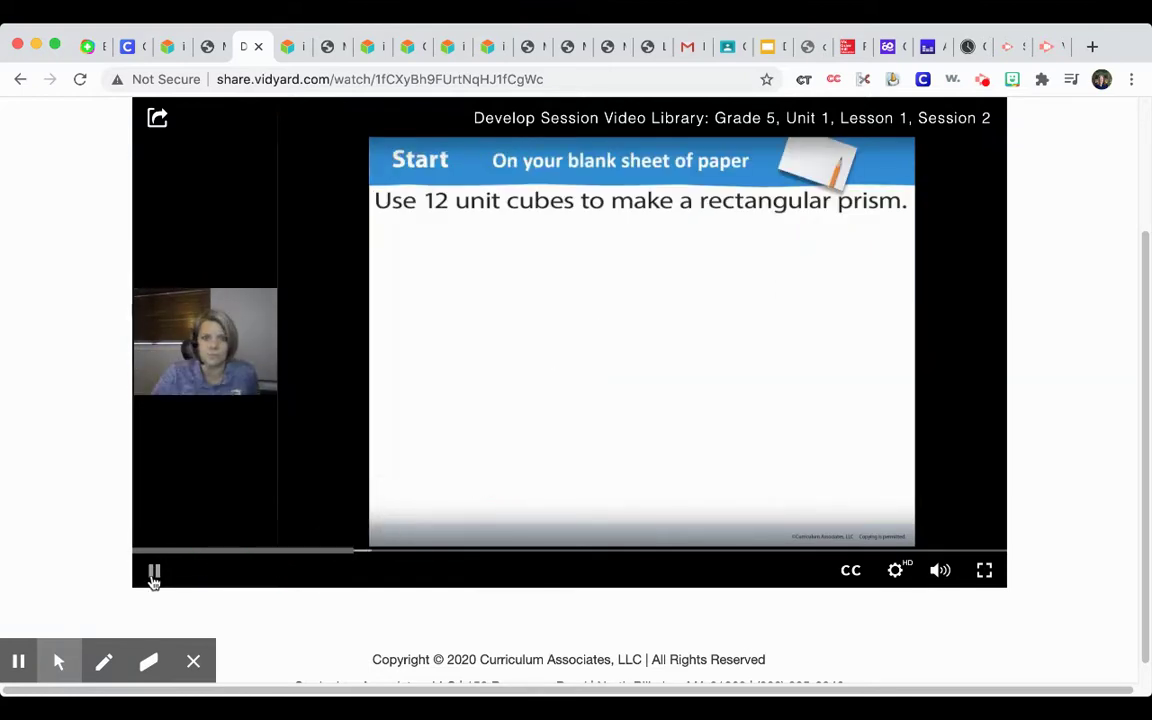
{"action": "left_click", "coordinate": [151, 576]}
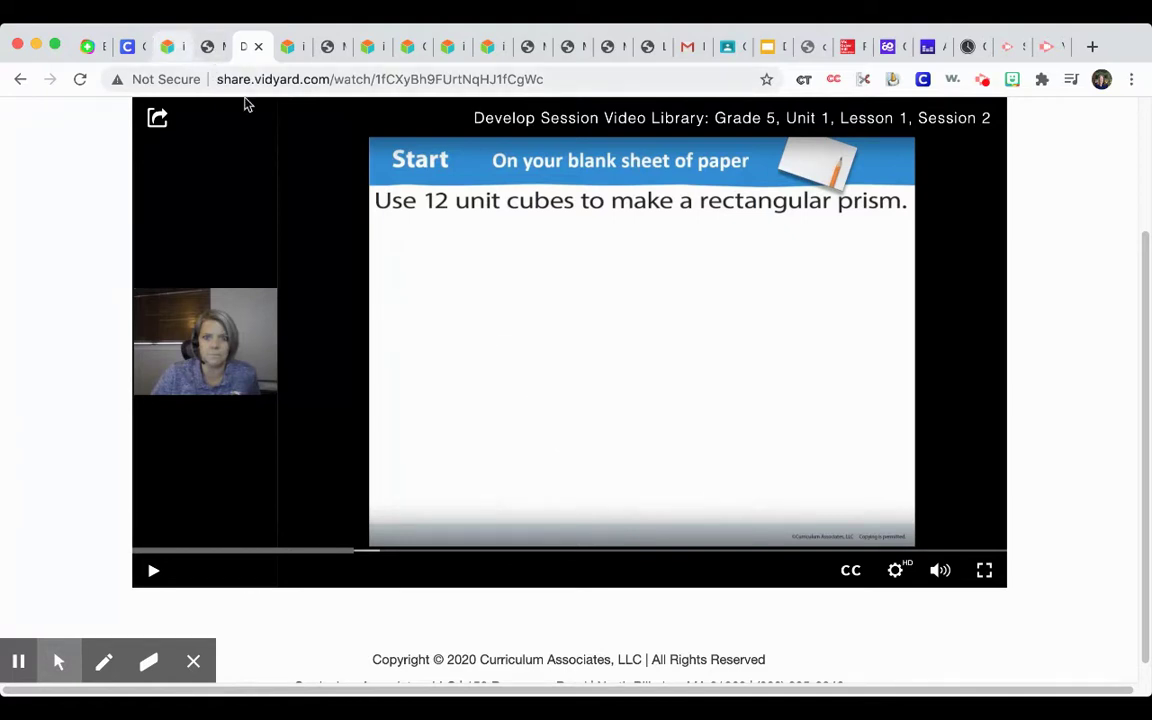
Return to the i-Ready dashboard and open the Math Interactive Practice list under Instruction
{"action": "scroll", "coordinate": [368, 349], "scroll_direction": "up", "scroll_amount": 2}
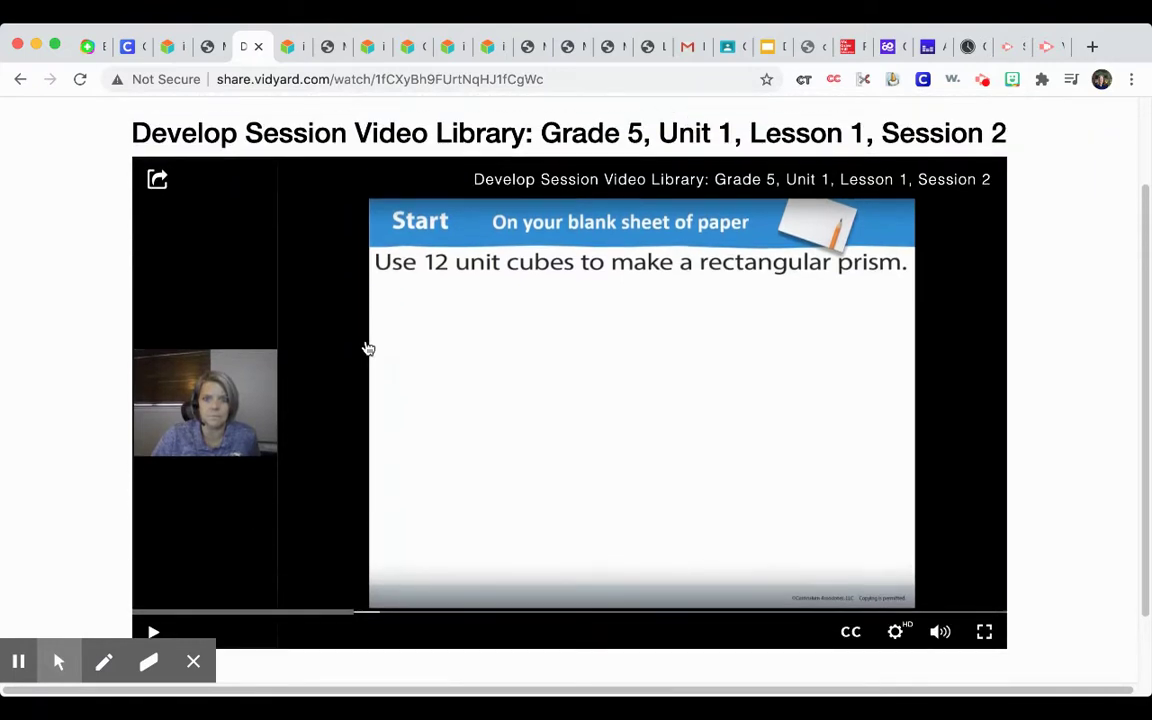
{"action": "left_click", "coordinate": [170, 49]}
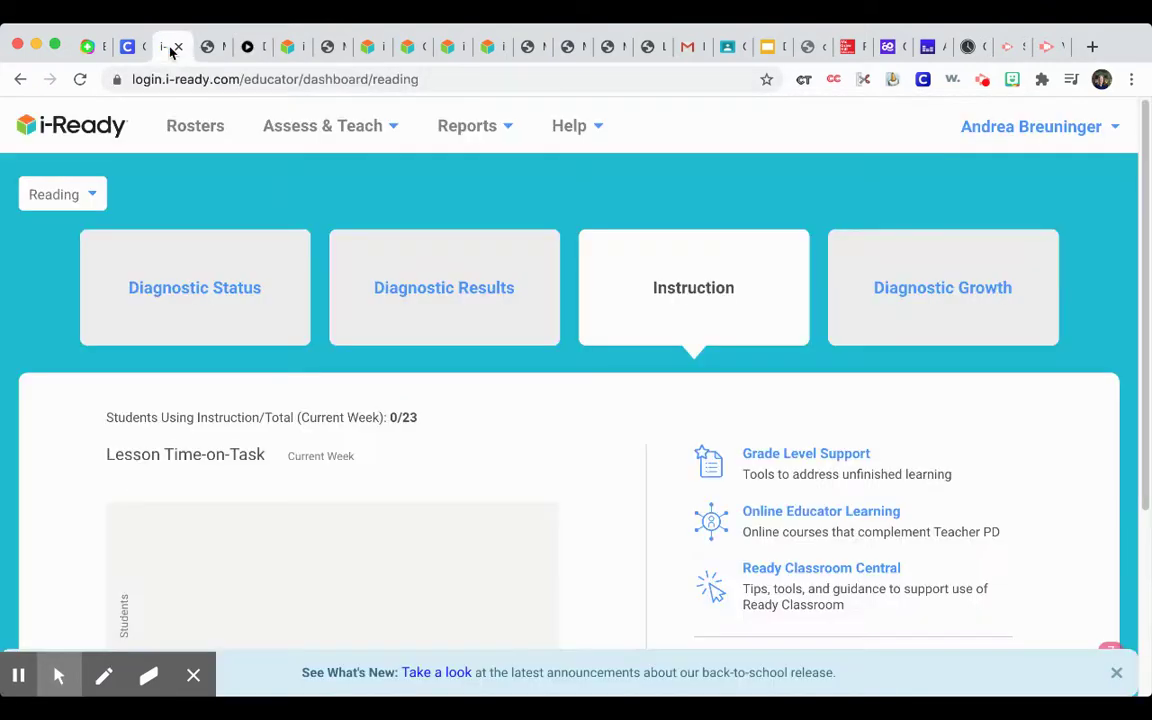
{"action": "left_click", "coordinate": [309, 133]}
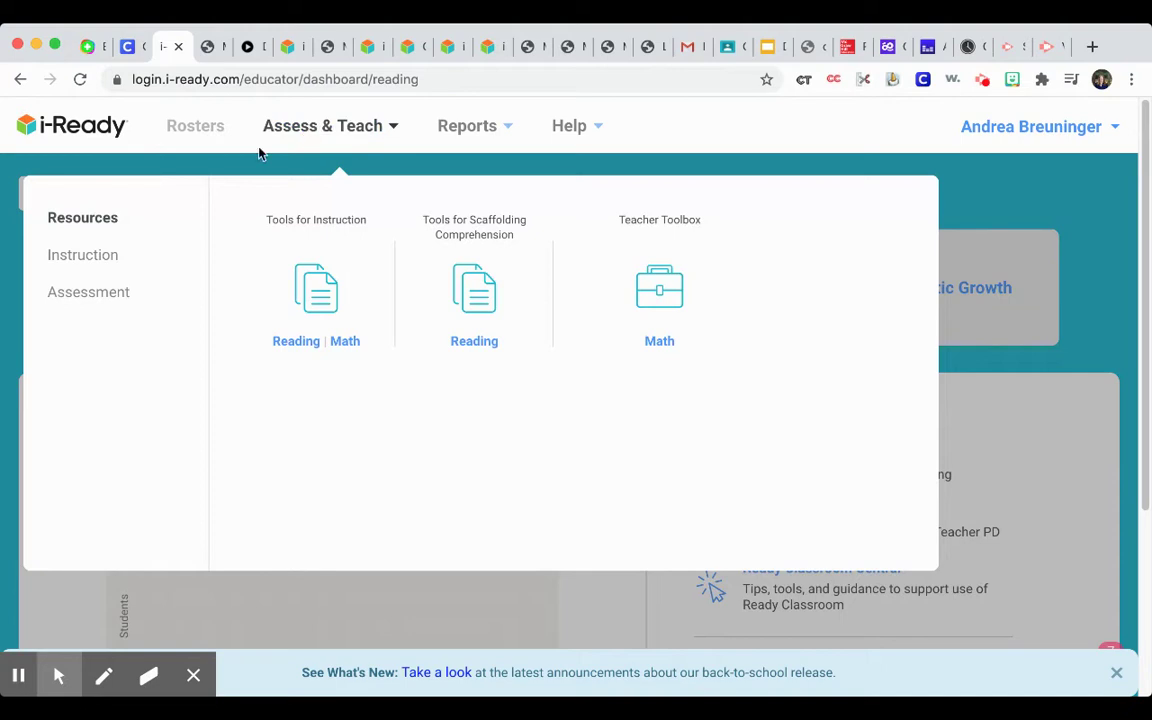
{"action": "left_click", "coordinate": [90, 258]}
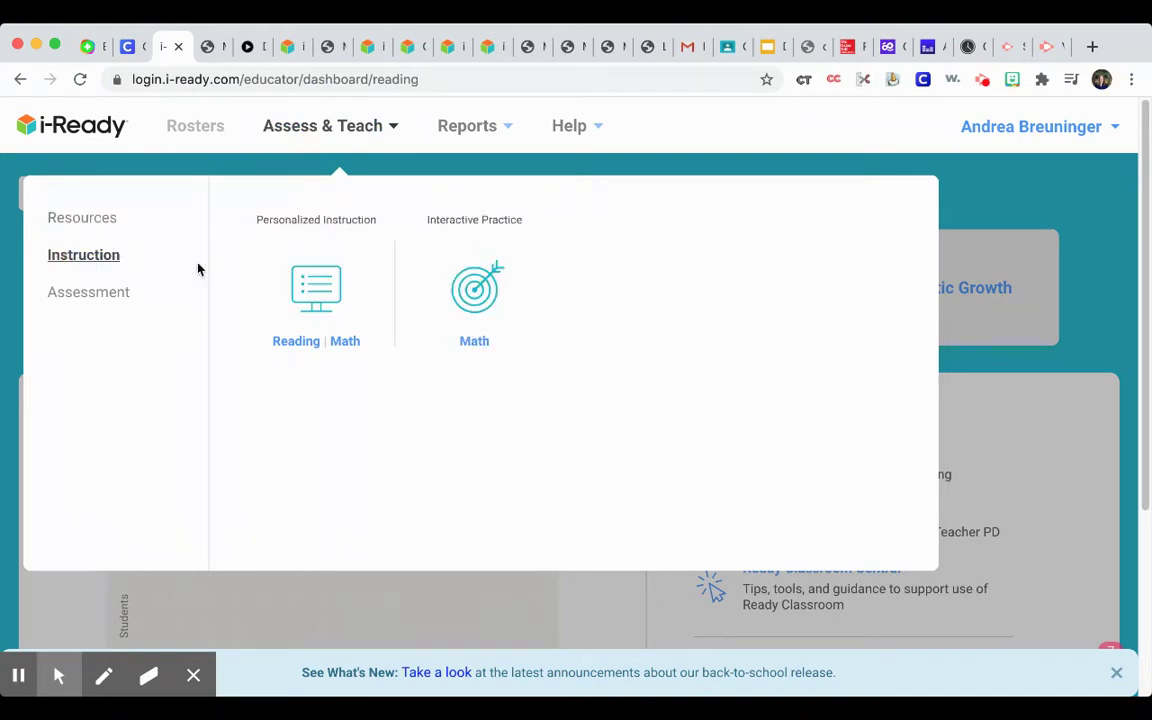
{"action": "mouse_move", "coordinate": [352, 281]}
{"action": "left_click", "coordinate": [473, 342]}
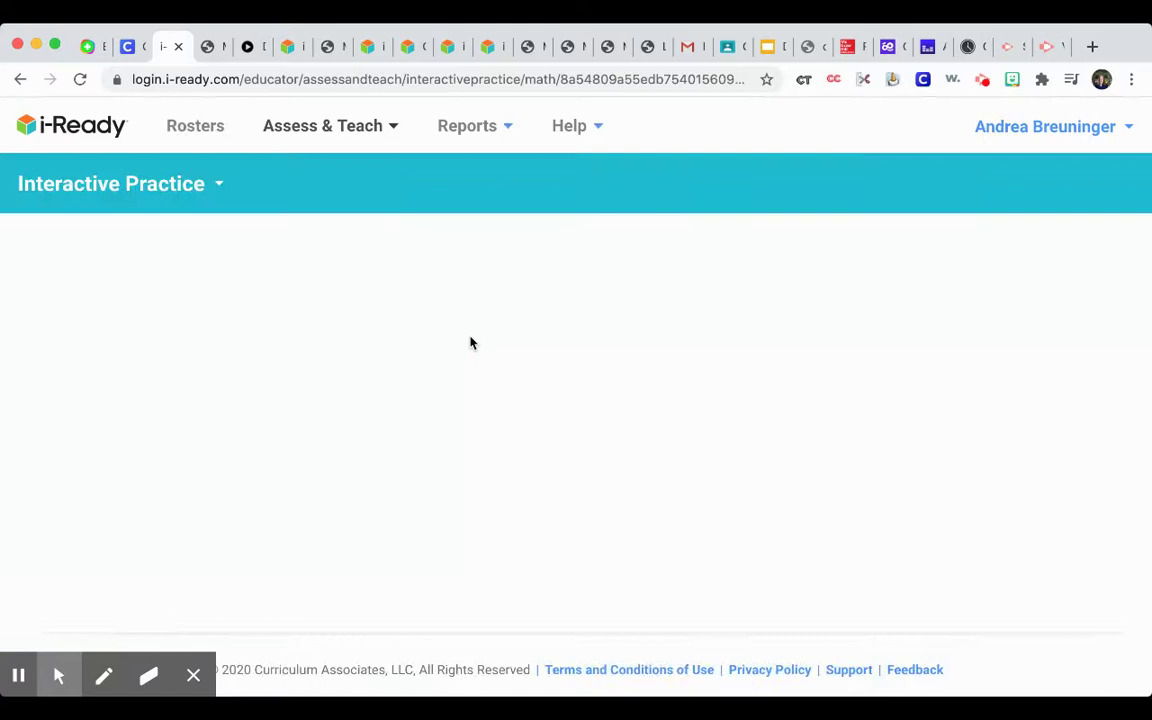
{"action": "scroll", "coordinate": [479, 453], "scroll_direction": "down", "scroll_amount": 5}
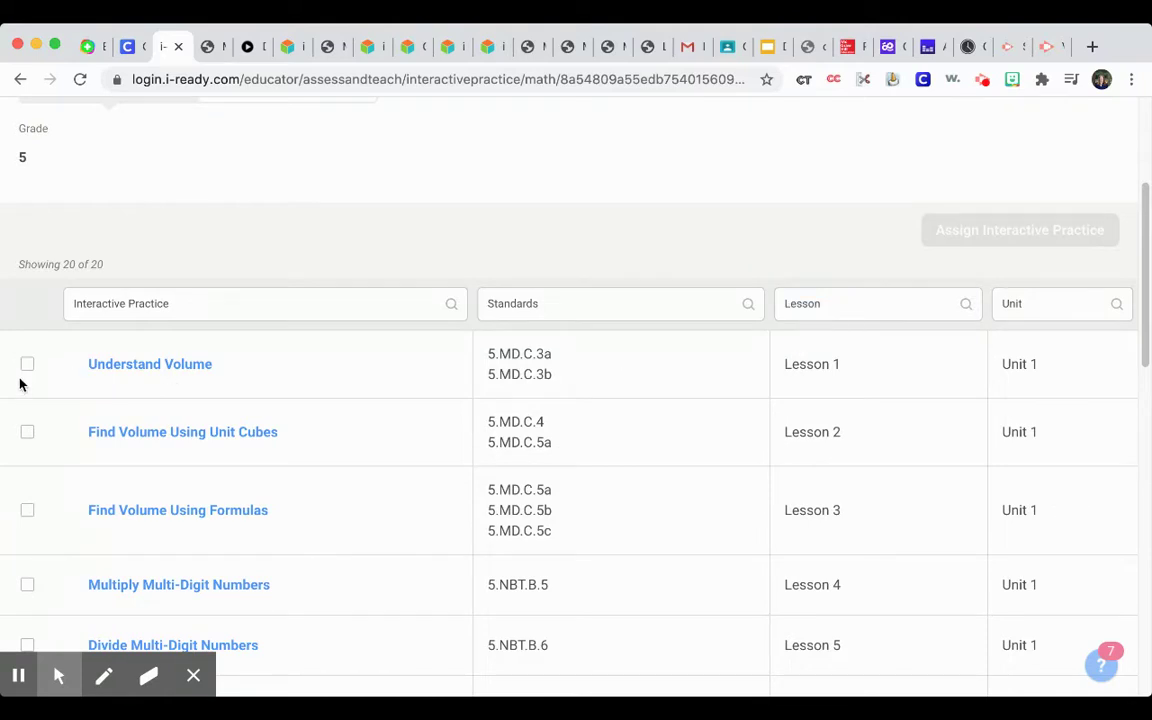
Preview the Understand Volume interactive practice, submit 5 unit cubes as the prism's volume, and close the preview
{"action": "left_click", "coordinate": [122, 367]}
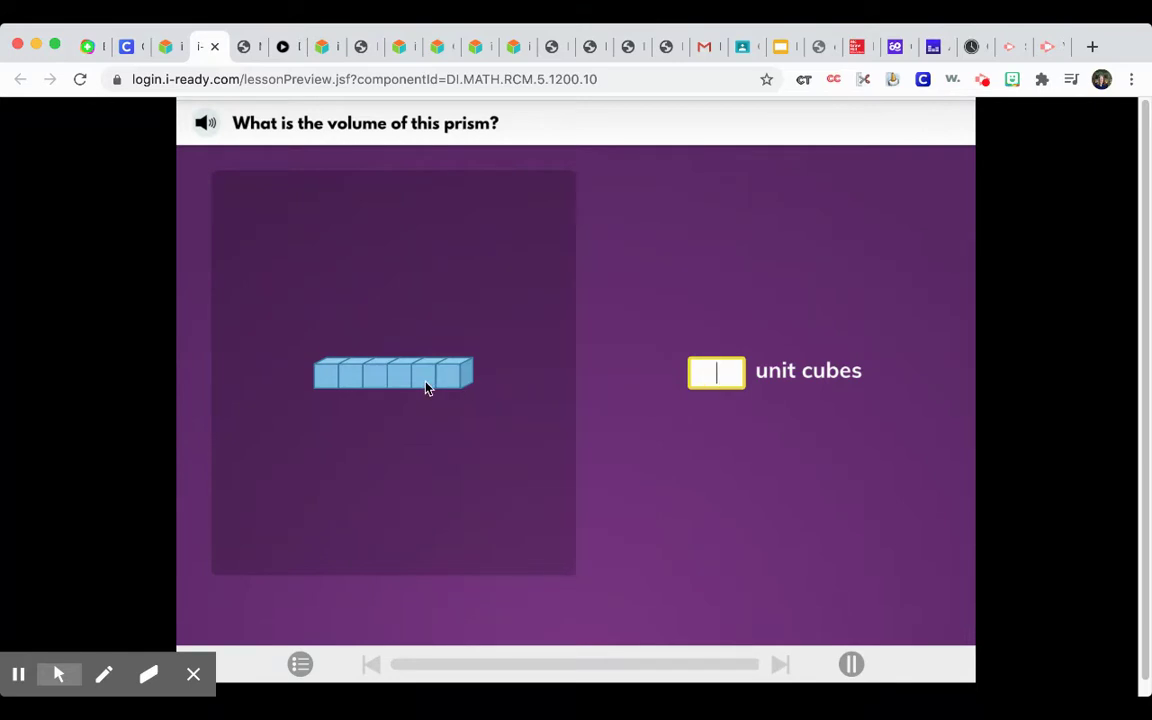
{"action": "type", "text": "5"}
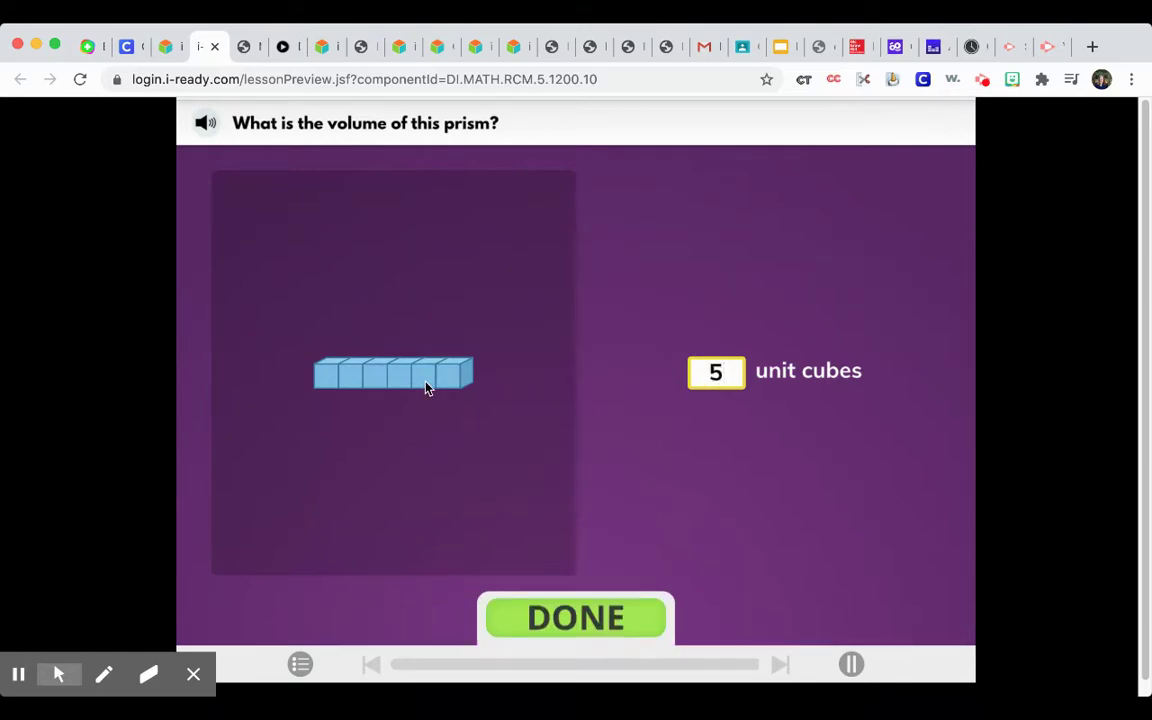
{"action": "left_click", "coordinate": [585, 609]}
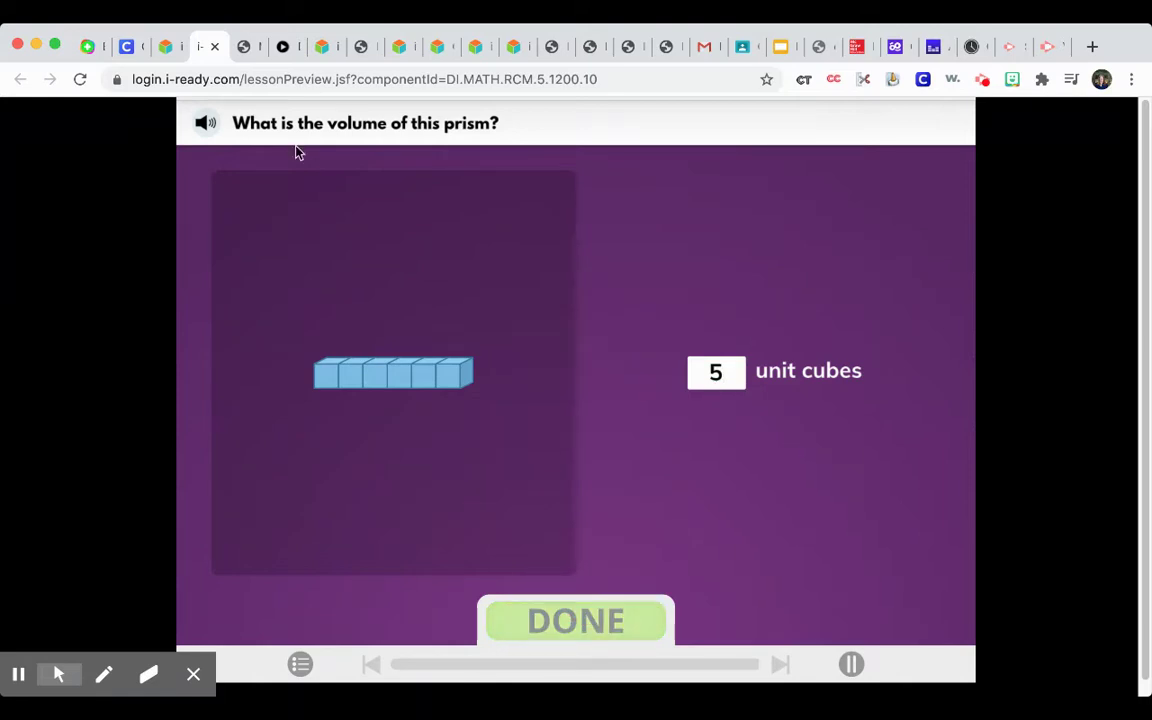
{"action": "left_click", "coordinate": [213, 47]}
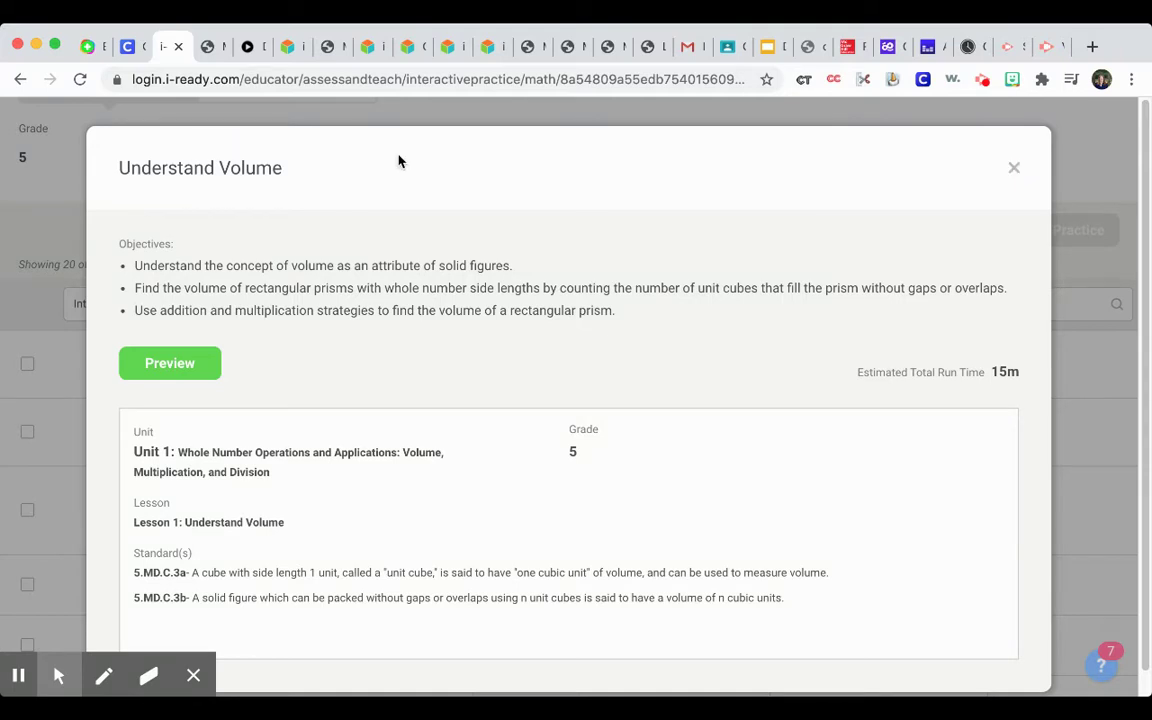
Review the objectives and standards of the Understand Volume practice and close its details
{"action": "scroll", "coordinate": [368, 265], "scroll_direction": "down", "scroll_amount": 1}
{"action": "scroll", "coordinate": [368, 265], "scroll_direction": "up", "scroll_amount": 1}
{"action": "scroll", "coordinate": [285, 484], "scroll_direction": "down", "scroll_amount": 1}
{"action": "scroll", "coordinate": [467, 390], "scroll_direction": "up", "scroll_amount": 1}
{"action": "left_click", "coordinate": [1013, 170]}
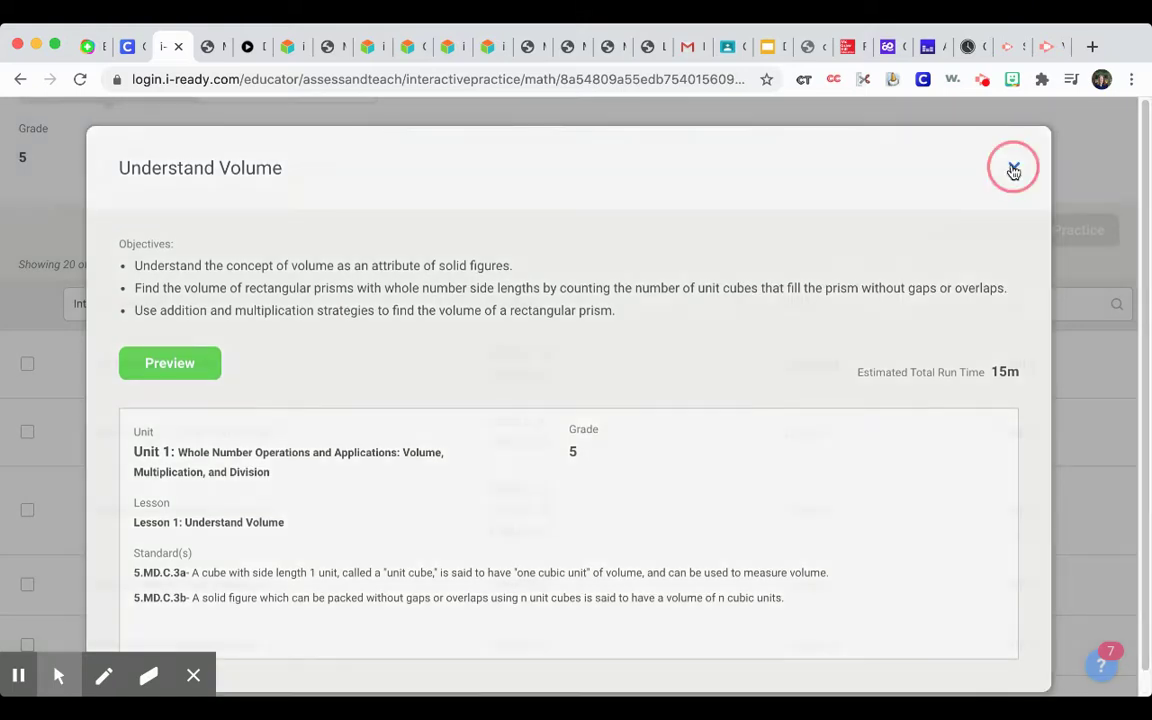
{"action": "scroll", "coordinate": [596, 234], "scroll_direction": "up", "scroll_amount": 3}
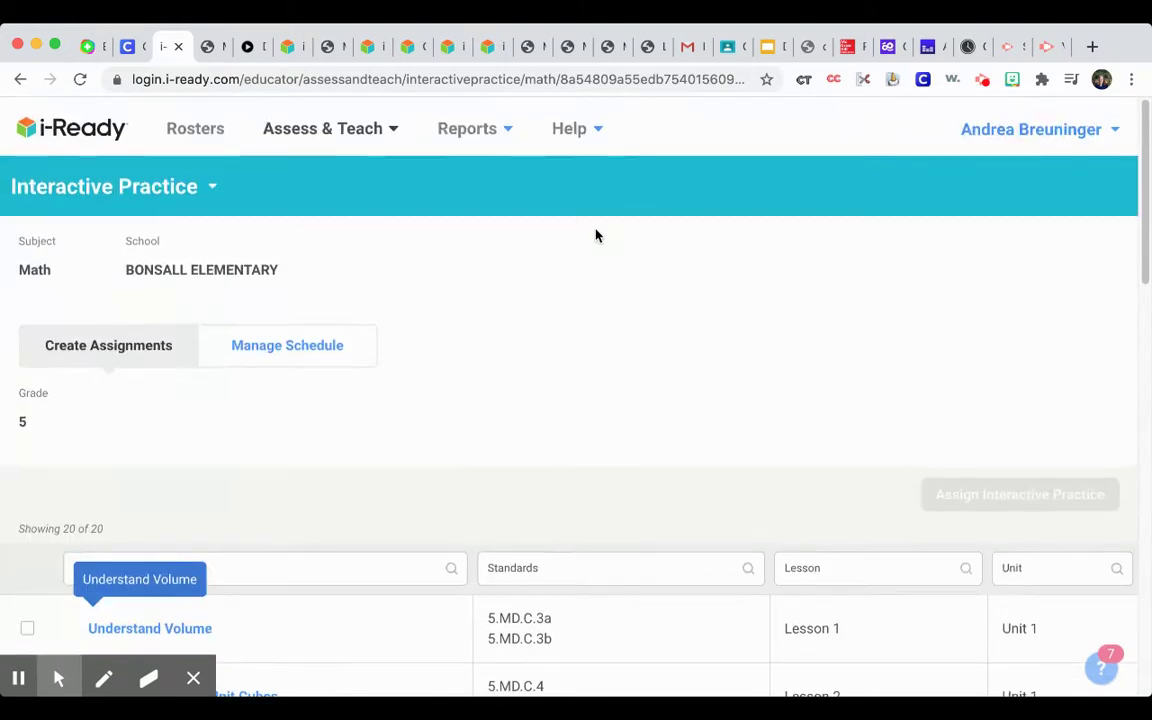
Open the class-level Comprehension Check Results report for Math
{"action": "left_click", "coordinate": [296, 130]}
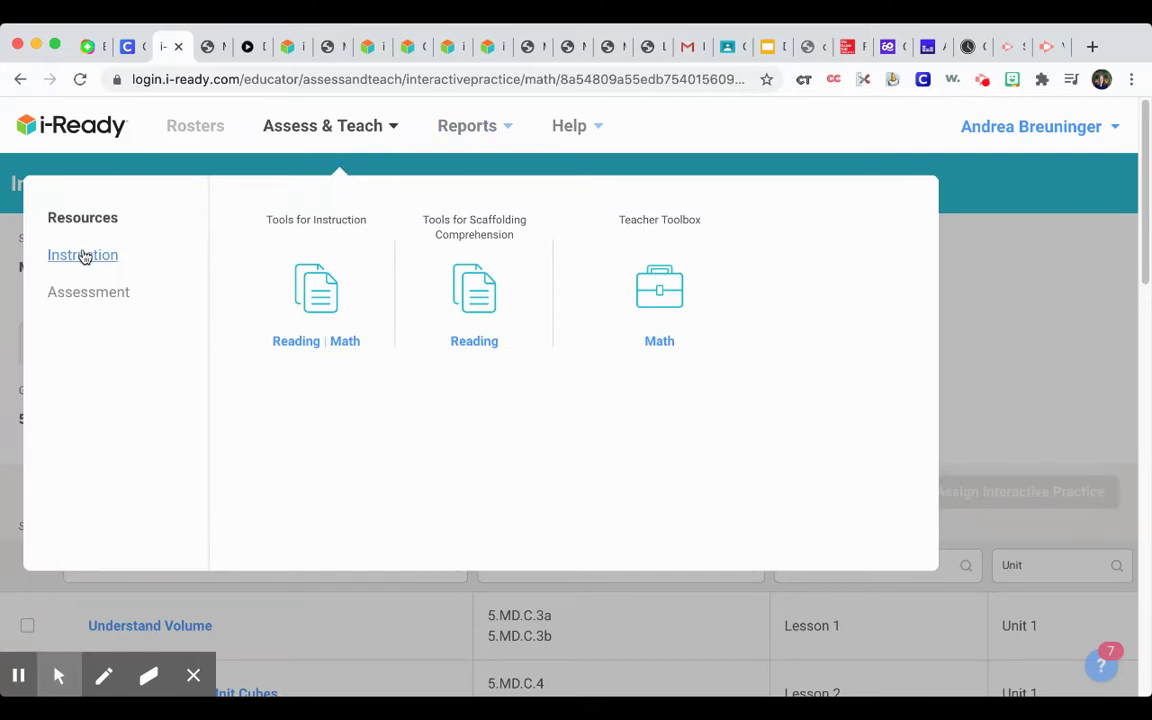
{"action": "mouse_move", "coordinate": [455, 287]}
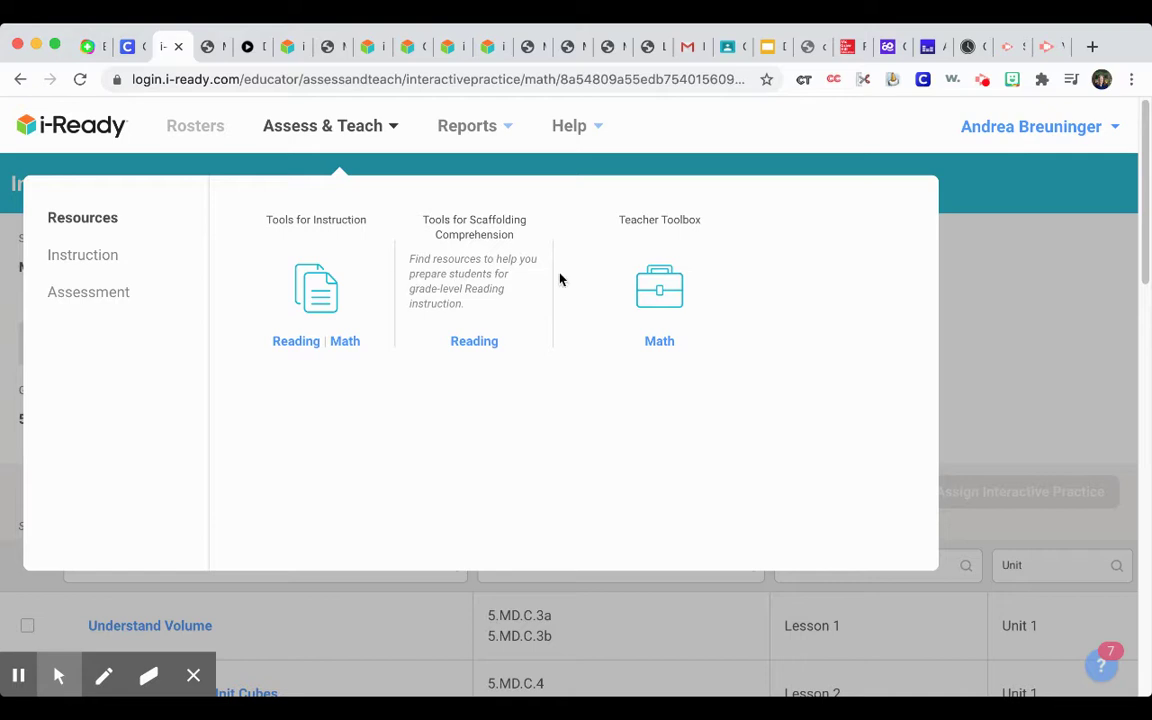
{"action": "left_click", "coordinate": [481, 131]}
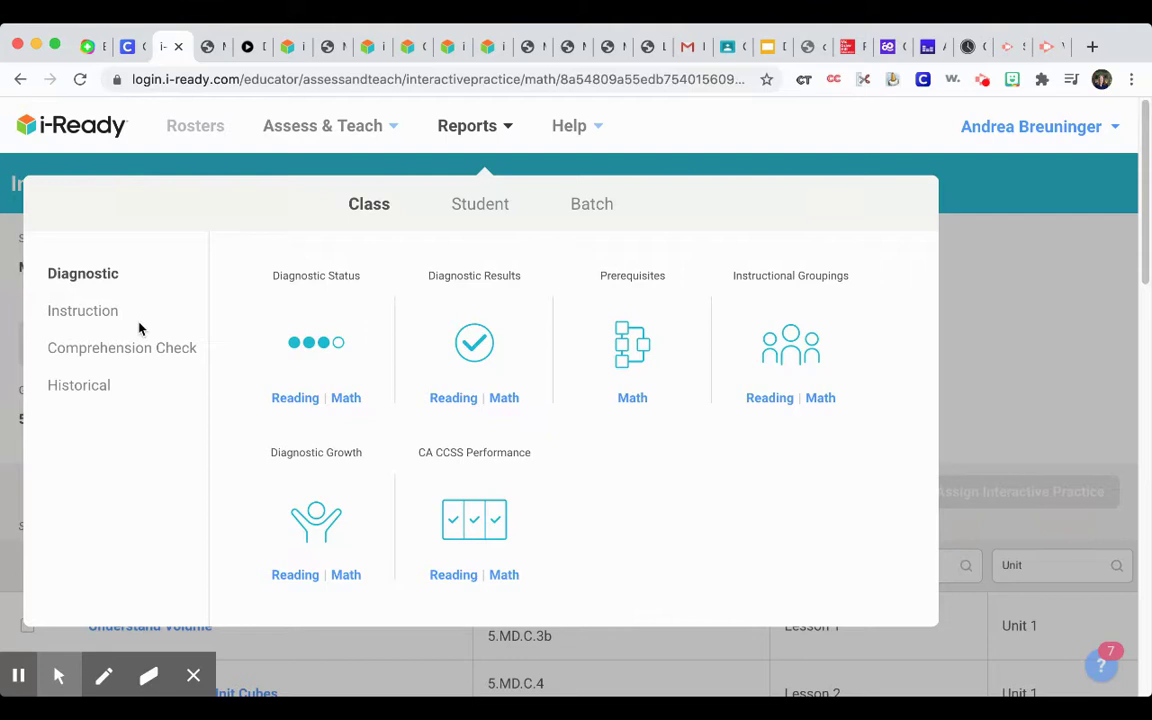
{"action": "left_click", "coordinate": [134, 354]}
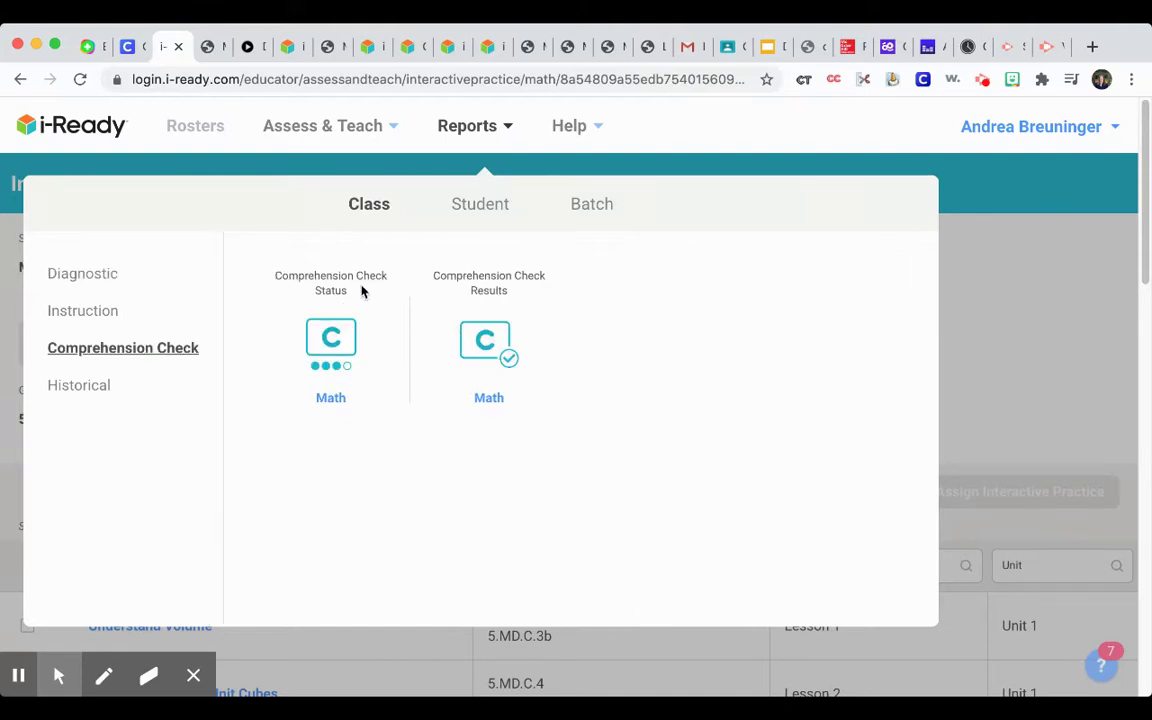
{"action": "left_click", "coordinate": [489, 399]}
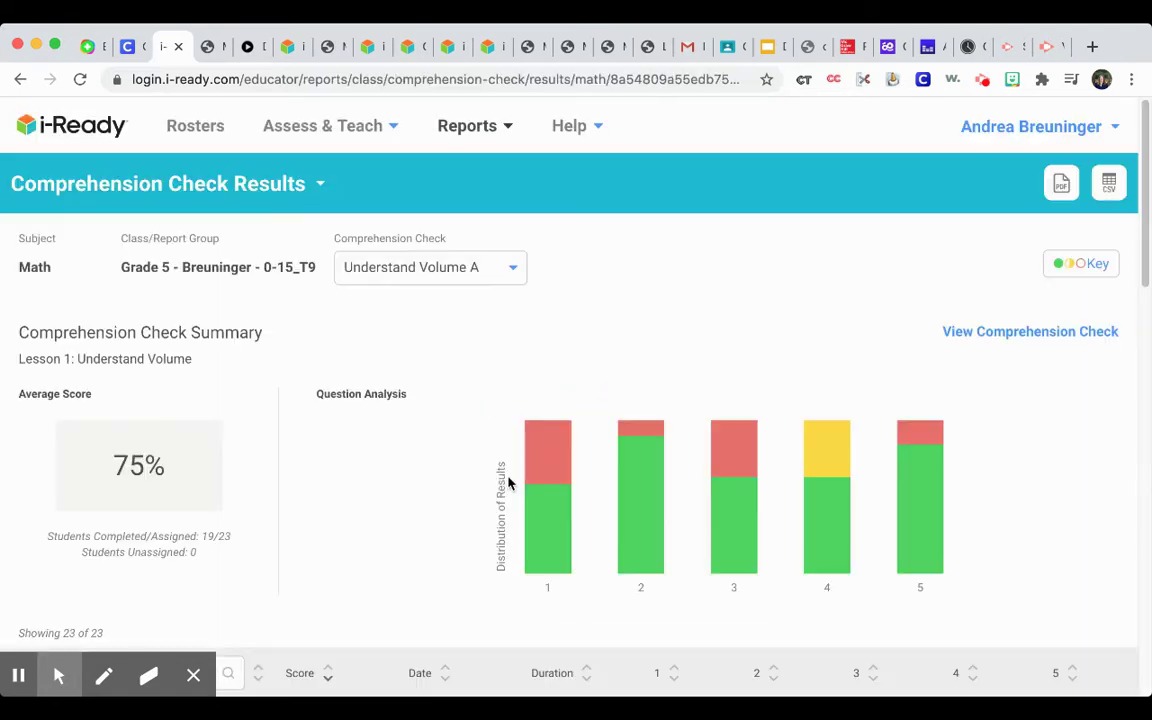
Look over the Comprehension Check Summary and select Understand Volume A as the comprehension check to report on
{"action": "scroll", "coordinate": [556, 445], "scroll_direction": "down", "scroll_amount": 2}
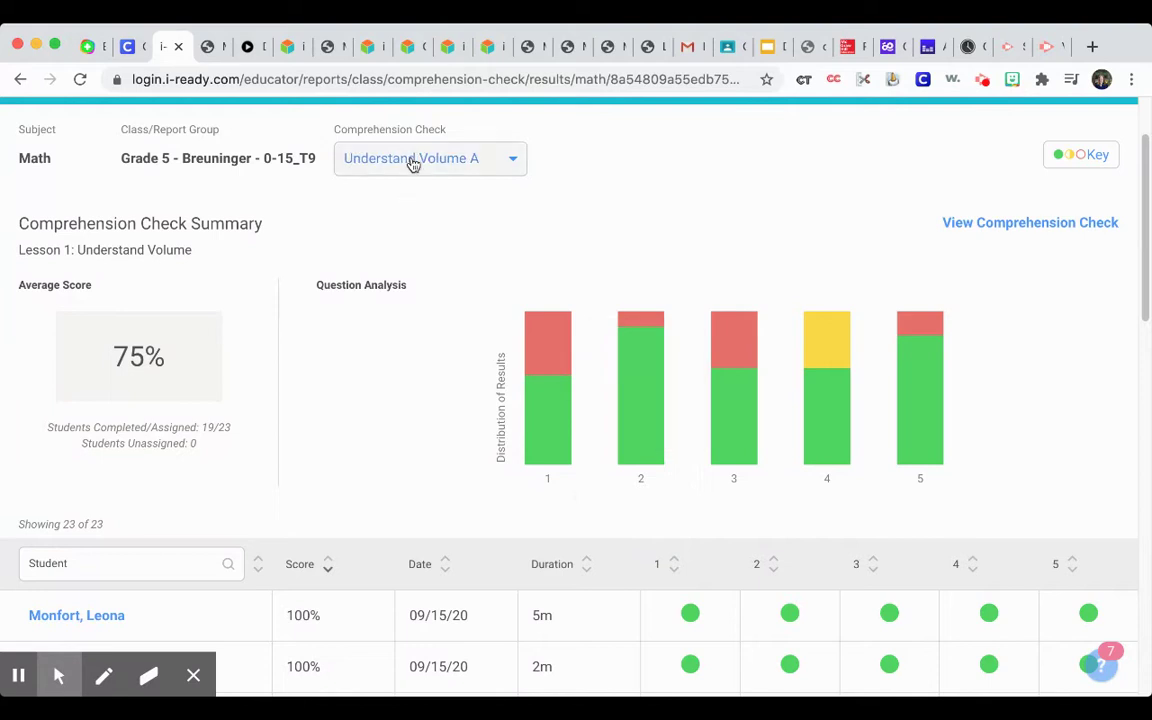
{"action": "scroll", "coordinate": [412, 163], "scroll_direction": "up", "scroll_amount": 1}
{"action": "scroll", "coordinate": [412, 163], "scroll_direction": "up", "scroll_amount": 1}
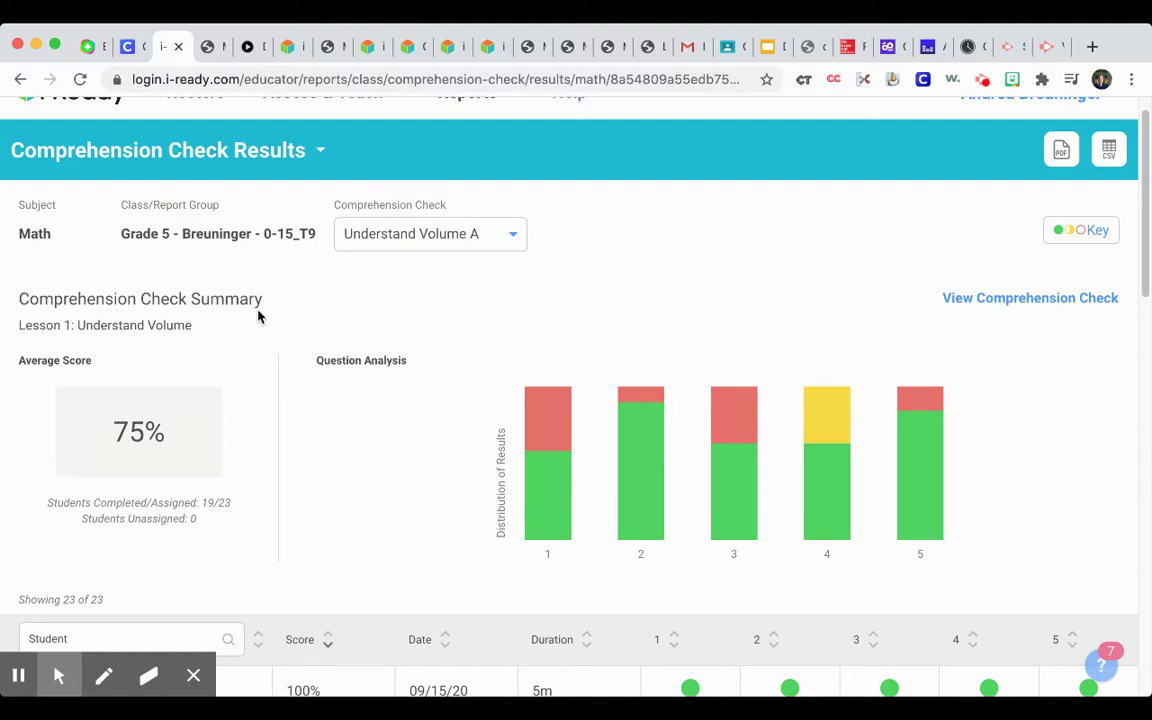
{"action": "left_click", "coordinate": [416, 232]}
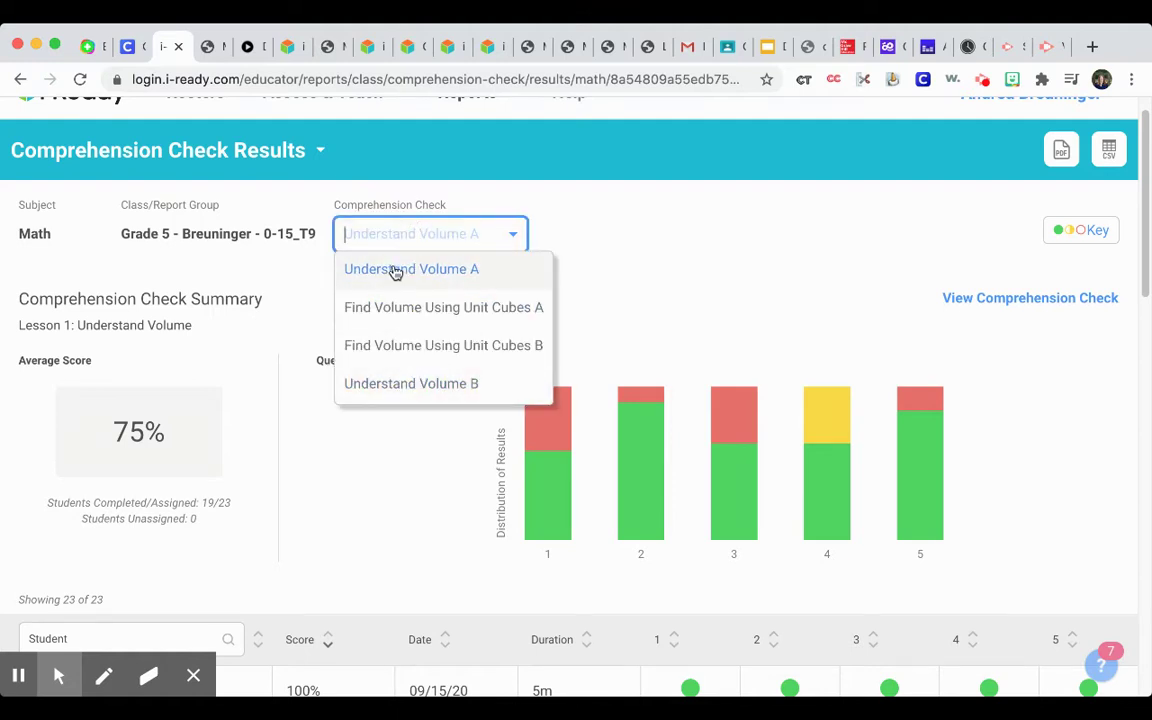
{"action": "left_click", "coordinate": [395, 272]}
Examine the student table for each student's score, date, duration and results on questions 1 to 5
{"action": "scroll", "coordinate": [399, 360], "scroll_direction": "down", "scroll_amount": 5}
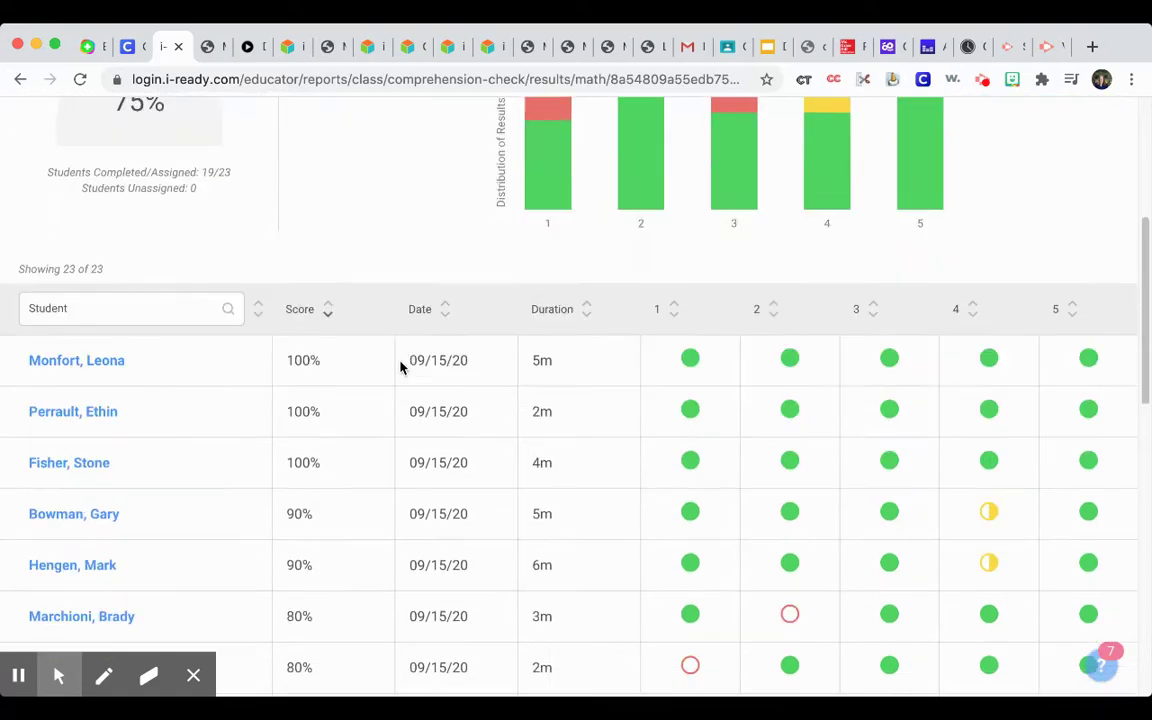
{"action": "scroll", "coordinate": [399, 368], "scroll_direction": "down", "scroll_amount": 5}
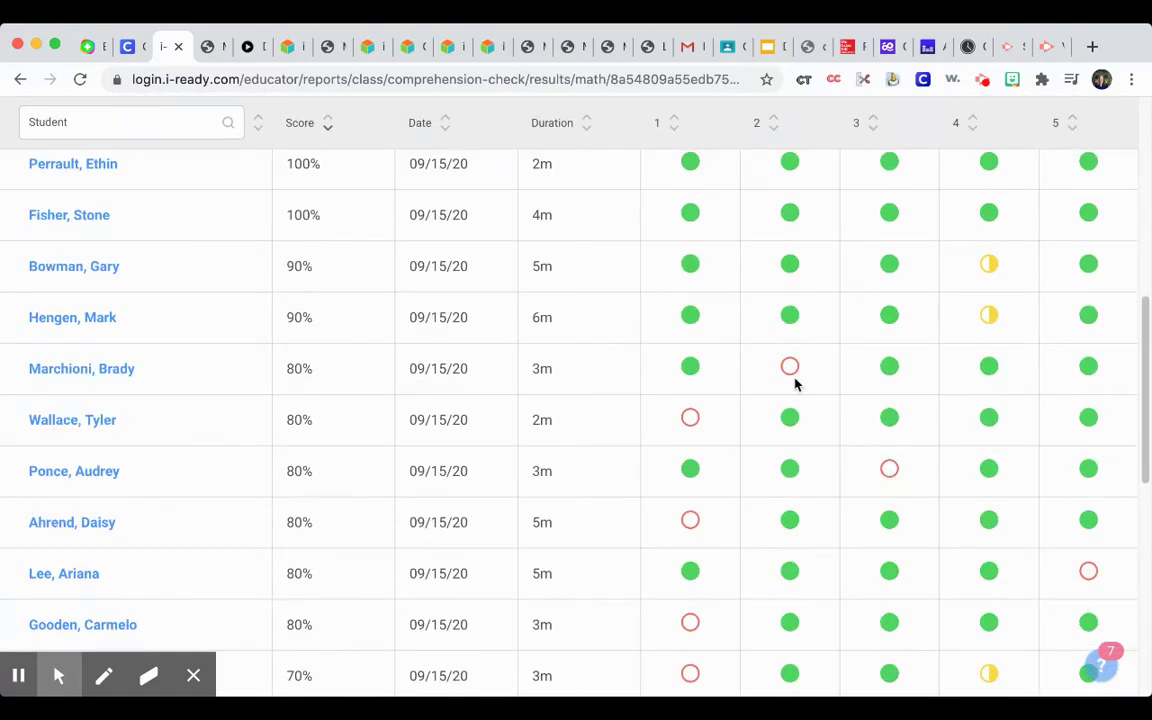
{"action": "scroll", "coordinate": [790, 427], "scroll_direction": "down", "scroll_amount": 6}
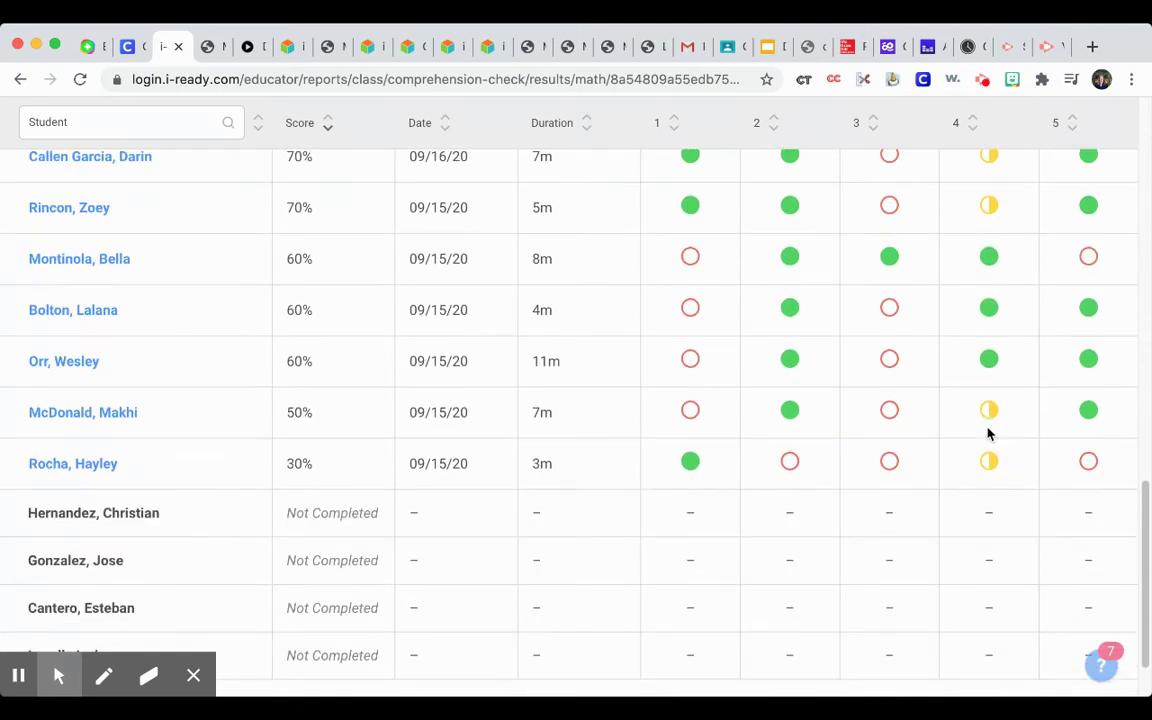
{"action": "scroll", "coordinate": [912, 471], "scroll_direction": "down", "scroll_amount": 1}
{"action": "scroll", "coordinate": [912, 471], "scroll_direction": "up", "scroll_amount": 3}
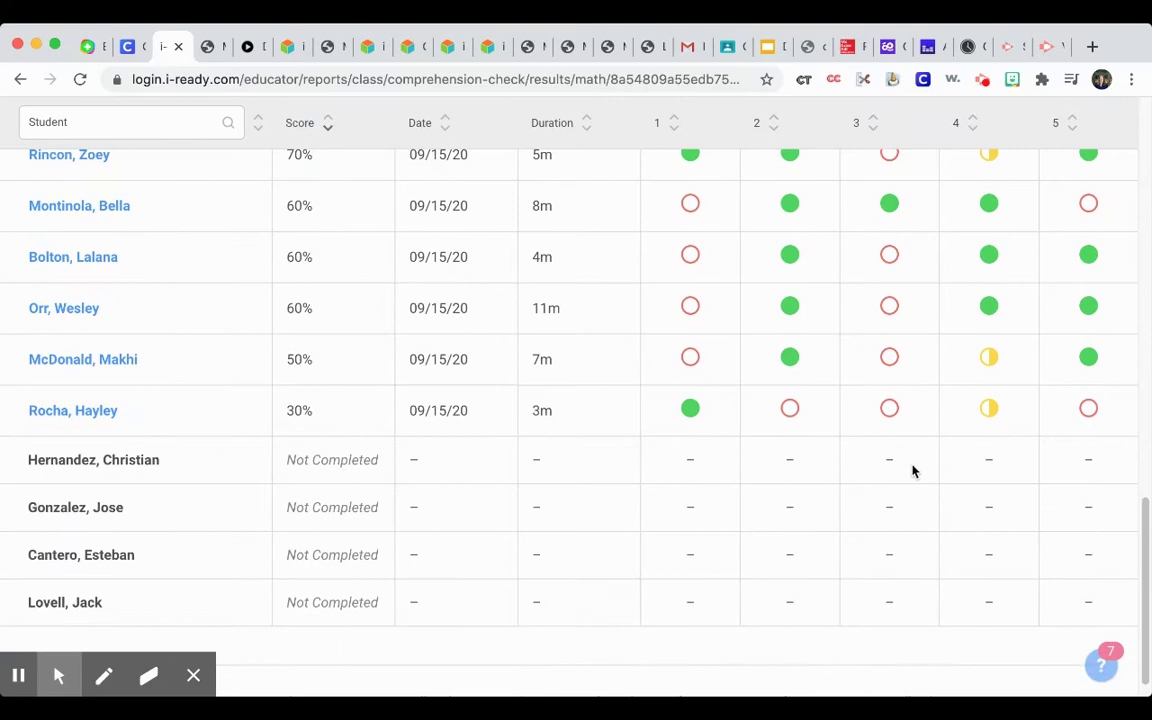
{"action": "scroll", "coordinate": [912, 471], "scroll_direction": "up", "scroll_amount": 10}
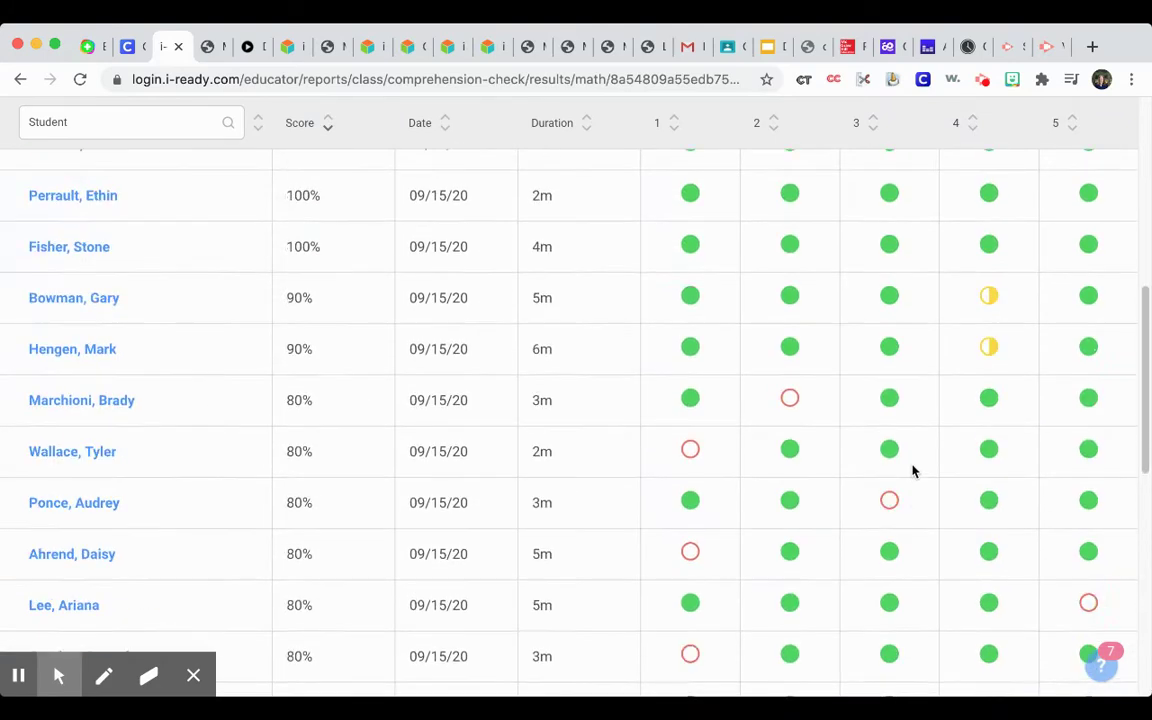